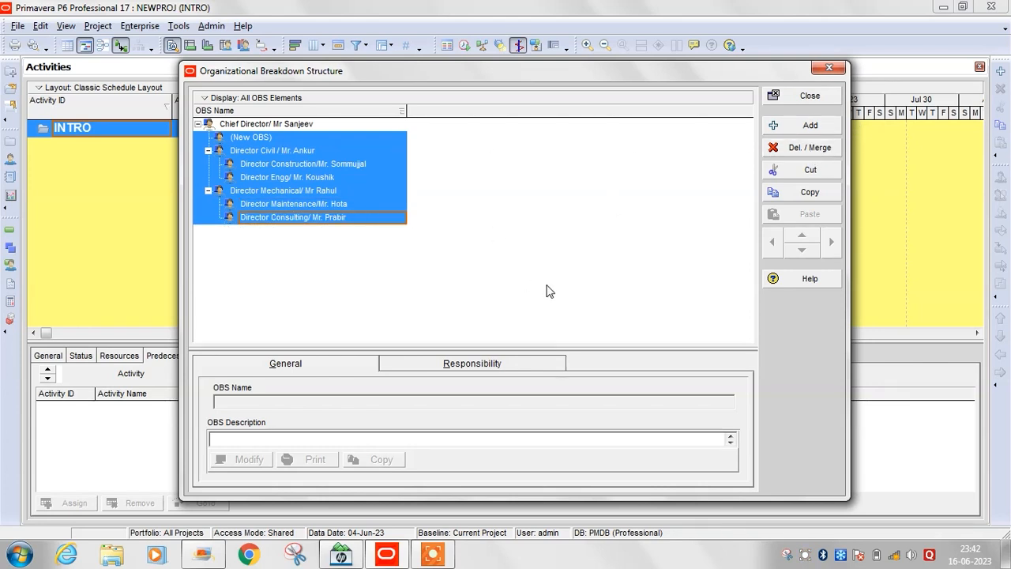
Step: Delete all the selected OBS elements beneath the Chief Director element, including their children
key("Delete")
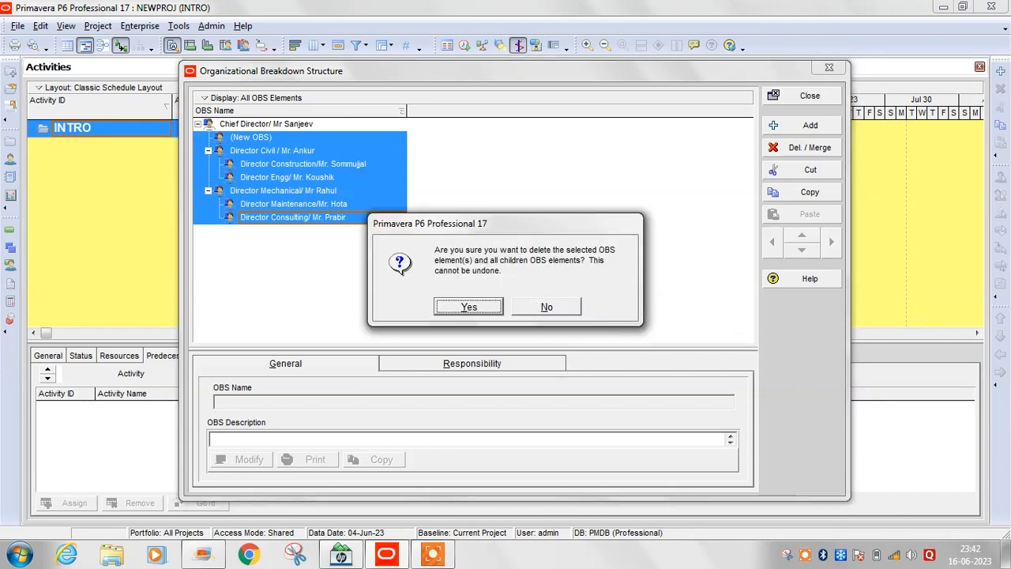
left_click(467, 310)
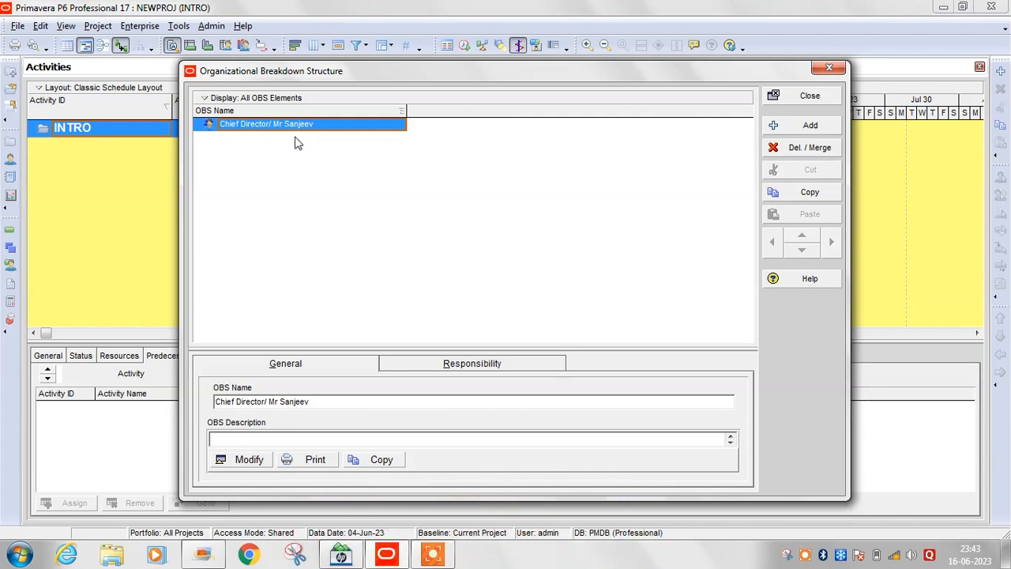
Step: Add an OBS element beneath the Chief Director and name it "Director Civil/ Mr." followed by the director's name
left_click(794, 128)
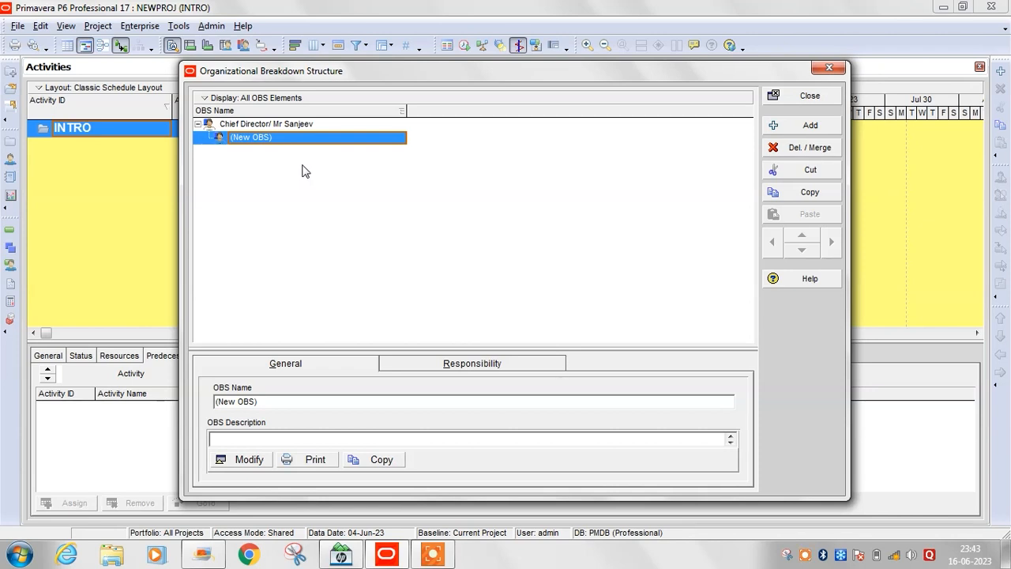
left_click(292, 138)
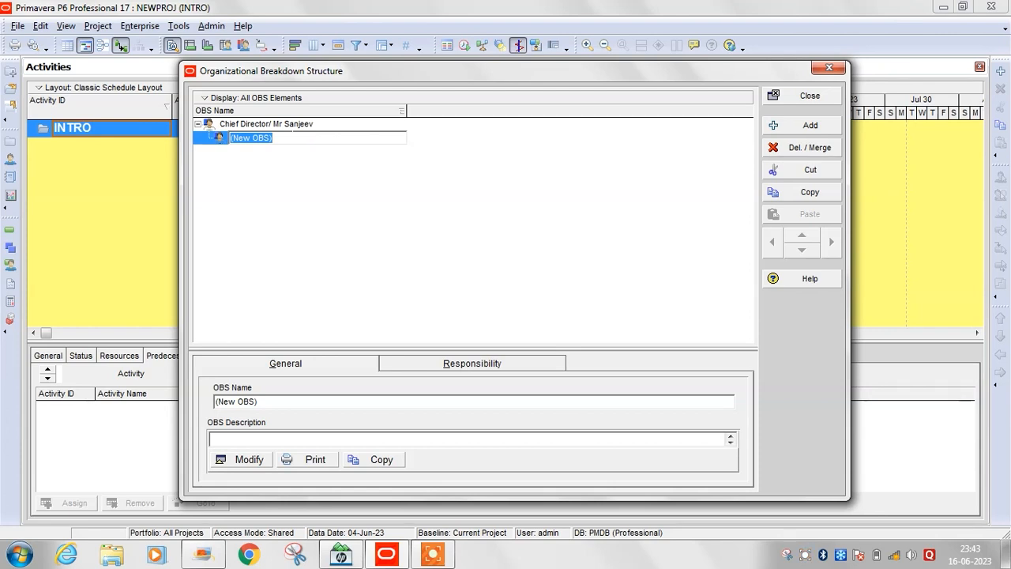
type("Director C")
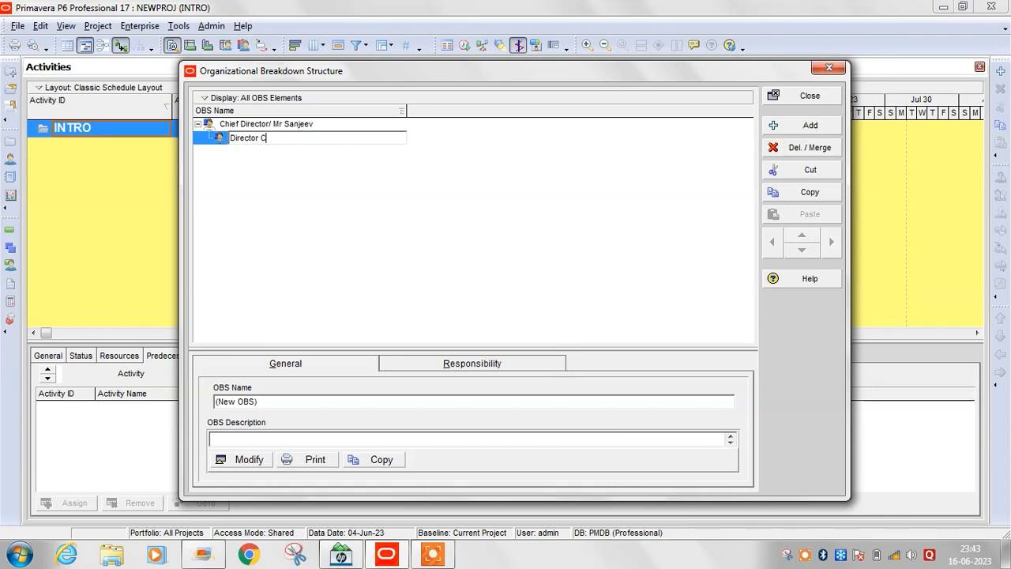
type("ivil/ Mr. Ankur")
Step: Add a second OBS element at the Director Civil level and name it "Director Mechanical/ Mr" followed by the director's name
left_click(810, 125)
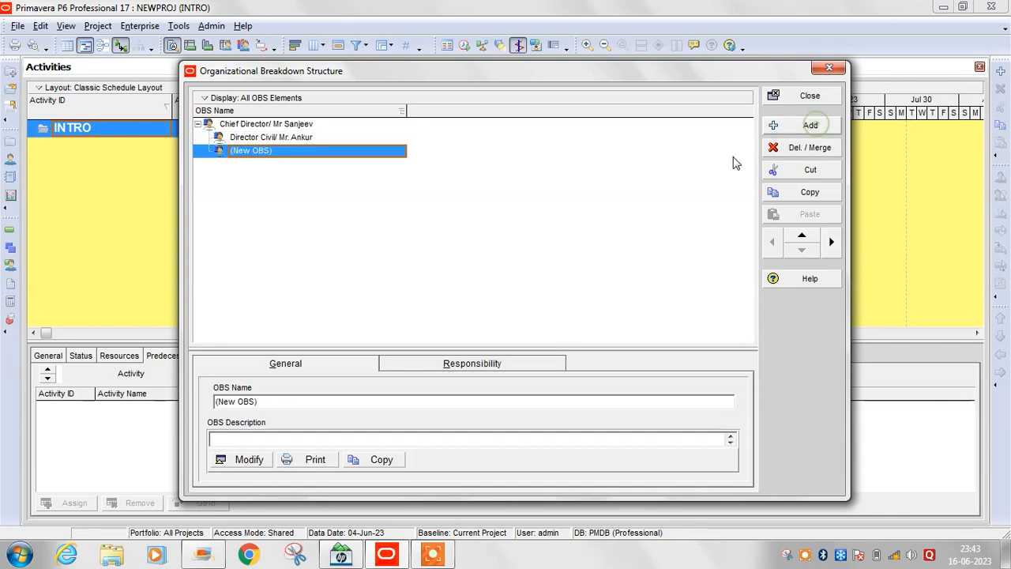
left_click(285, 152)
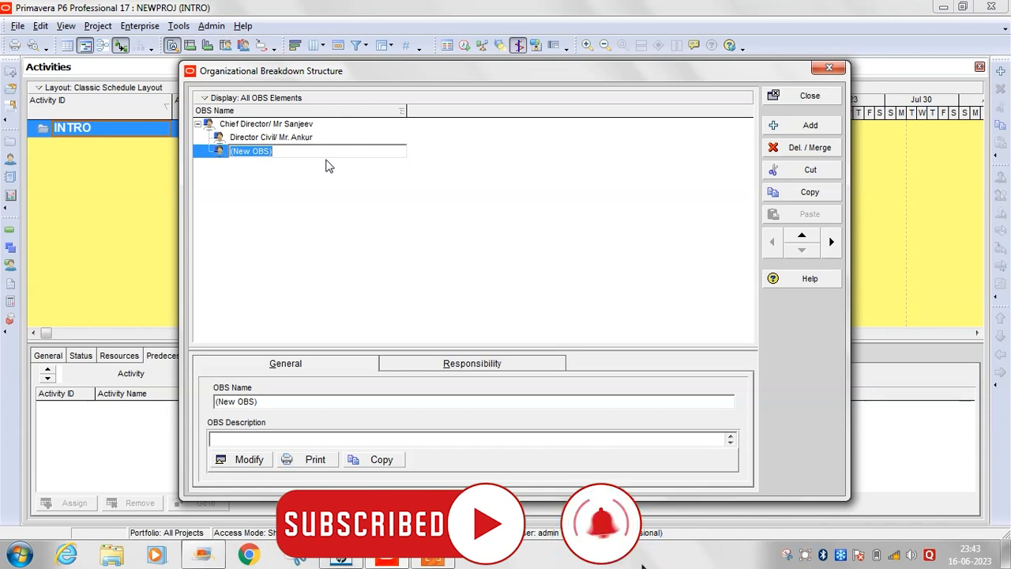
left_click(297, 152)
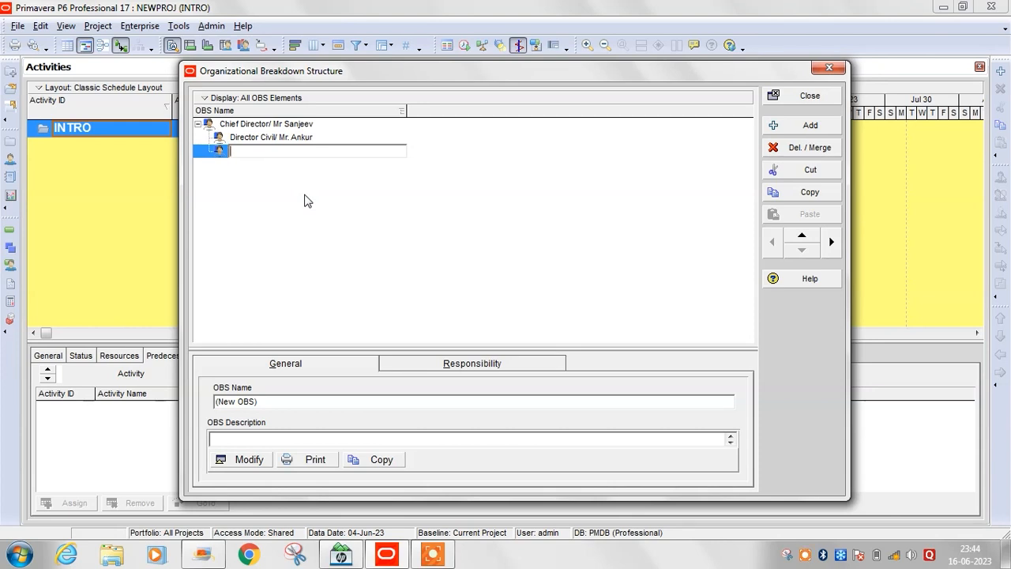
type("Director Mechanical/")
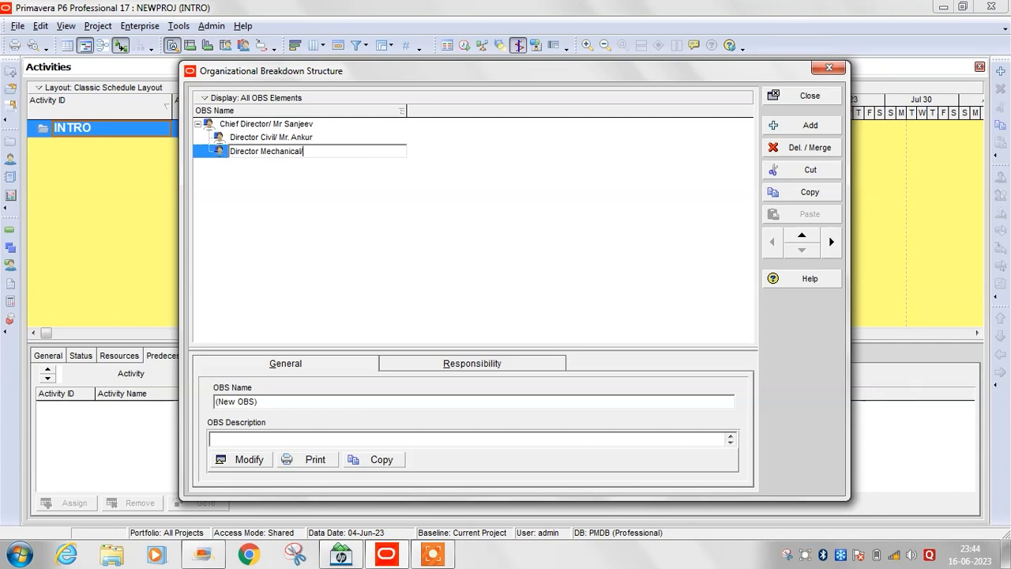
type(" Mr Rahul")
Step: Add two new OBS elements after Director Civil and indent both so they become its children
left_click(299, 137)
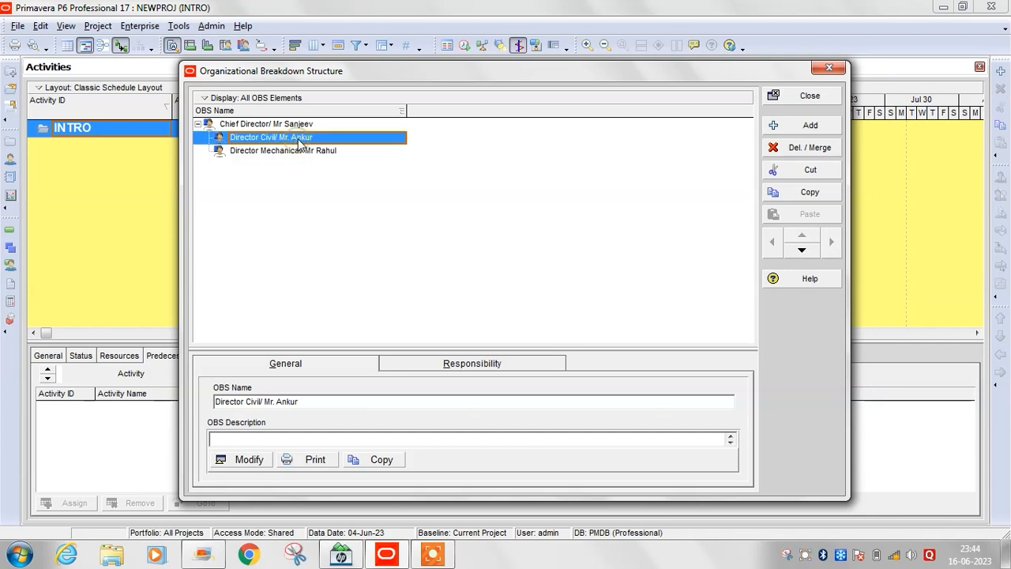
left_click(805, 129)
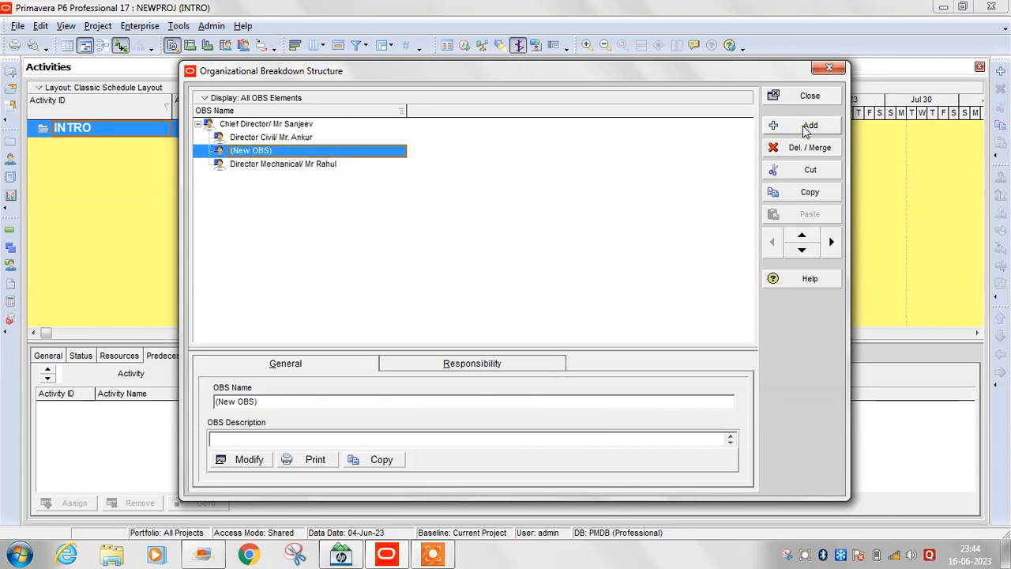
left_click(806, 130)
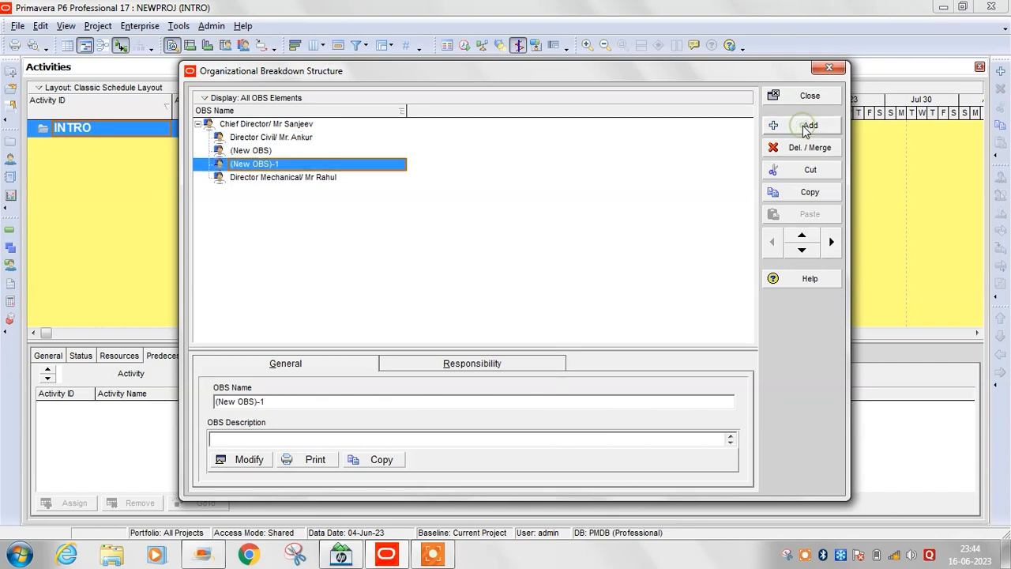
left_click(263, 153)
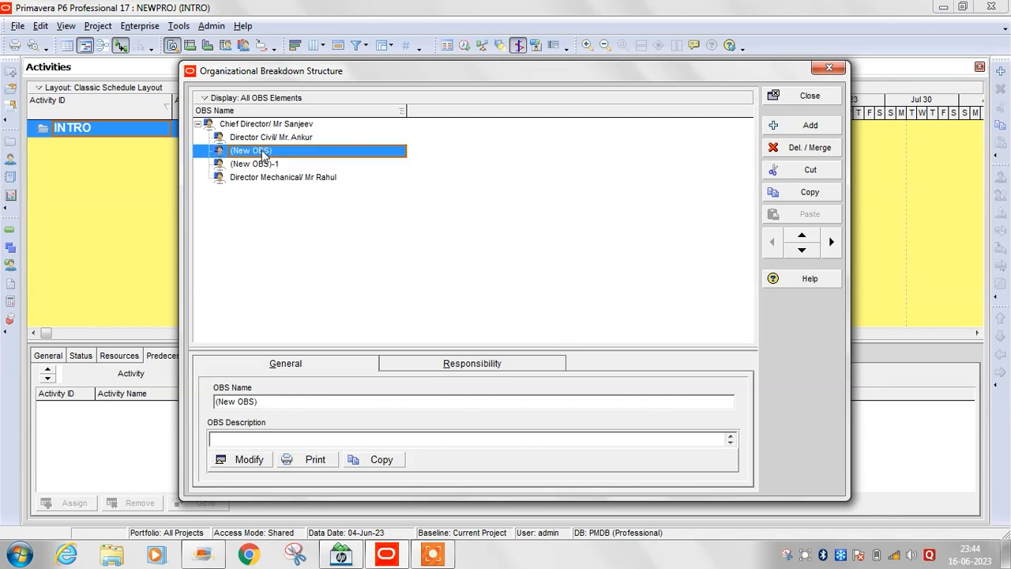
left_click(832, 245)
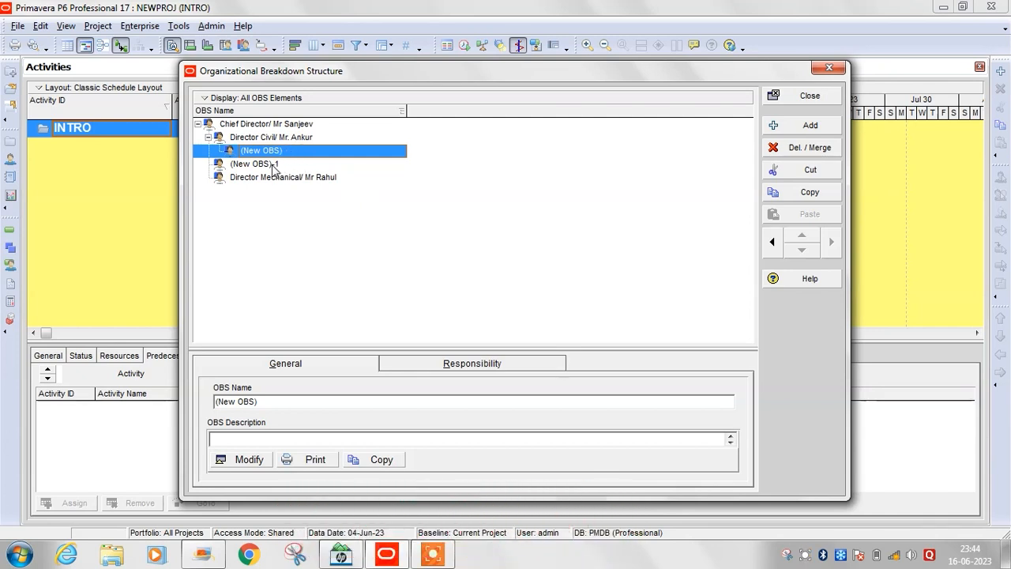
left_click(287, 166)
left_click(831, 244)
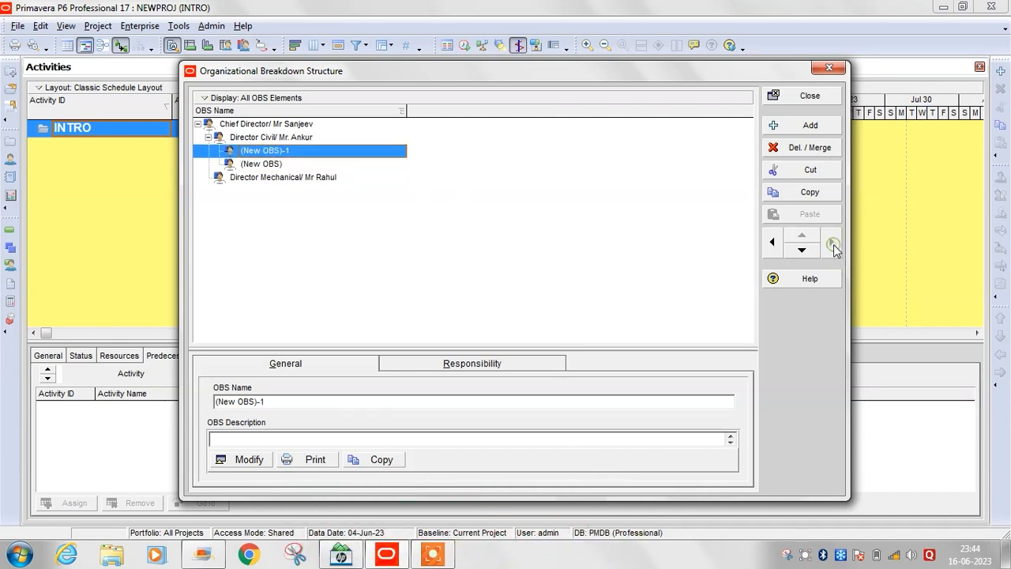
Step: Rename the first child of Director Civil to "Director Engg./ Mr." followed by the director's name
left_click(271, 151)
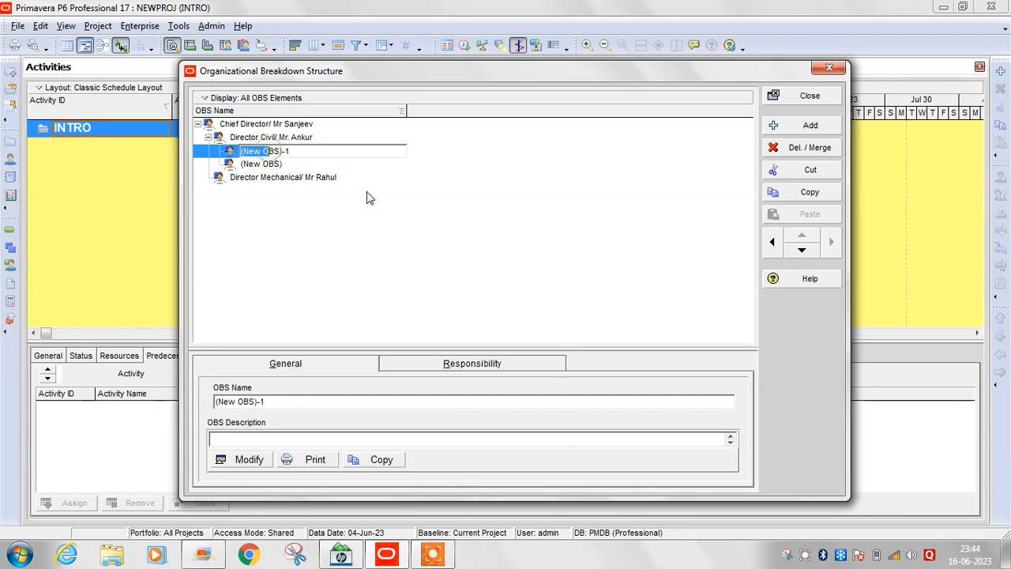
left_click(298, 152)
key("BackSpace")
key("BackSpace")
key("BackSpace")
key("BackSpace")
key("BackSpace")
key("BackSpace")
key("BackSpace")
key("BackSpace")
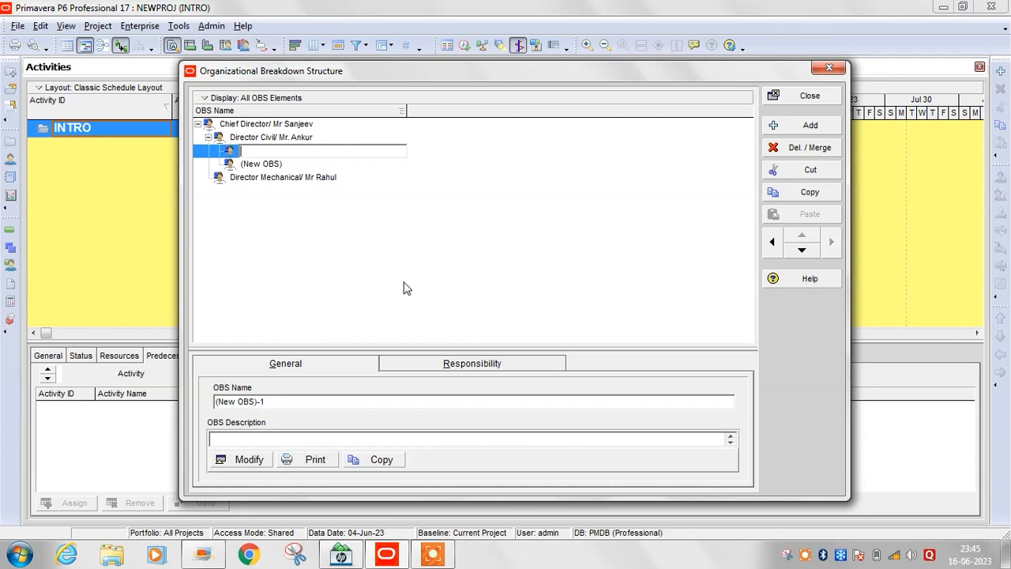
type("Director Engg./ Mr. ")
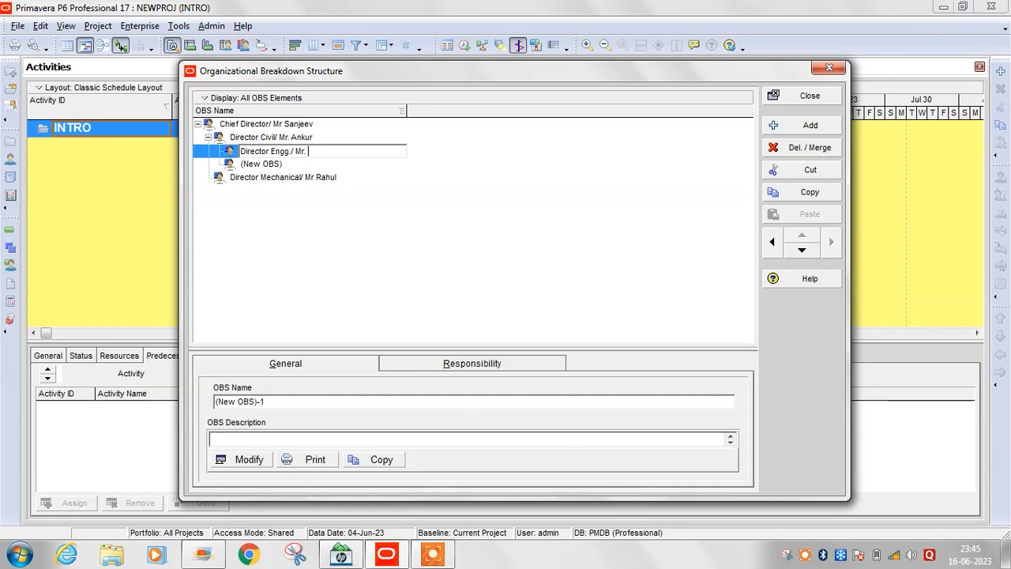
type("Koushik")
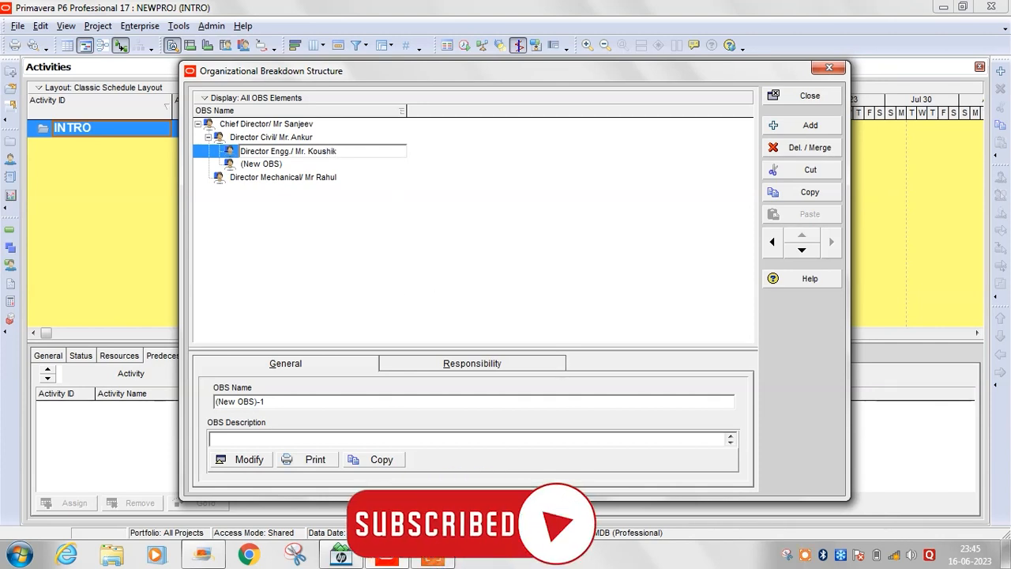
Step: Rename the second child of Director Civil to "Director Const./ Mr." followed by the director's name
left_click(287, 165)
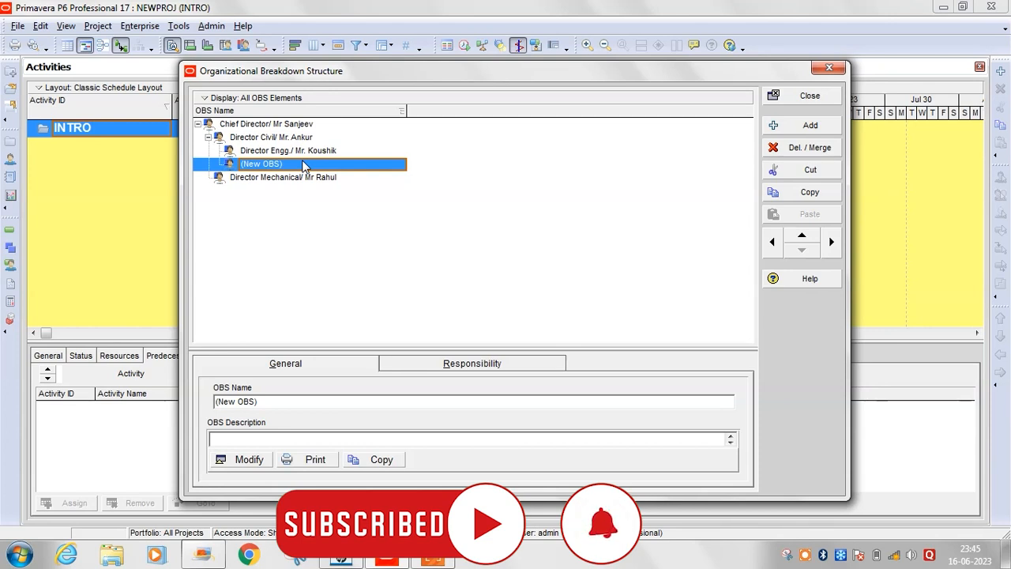
left_click(304, 163)
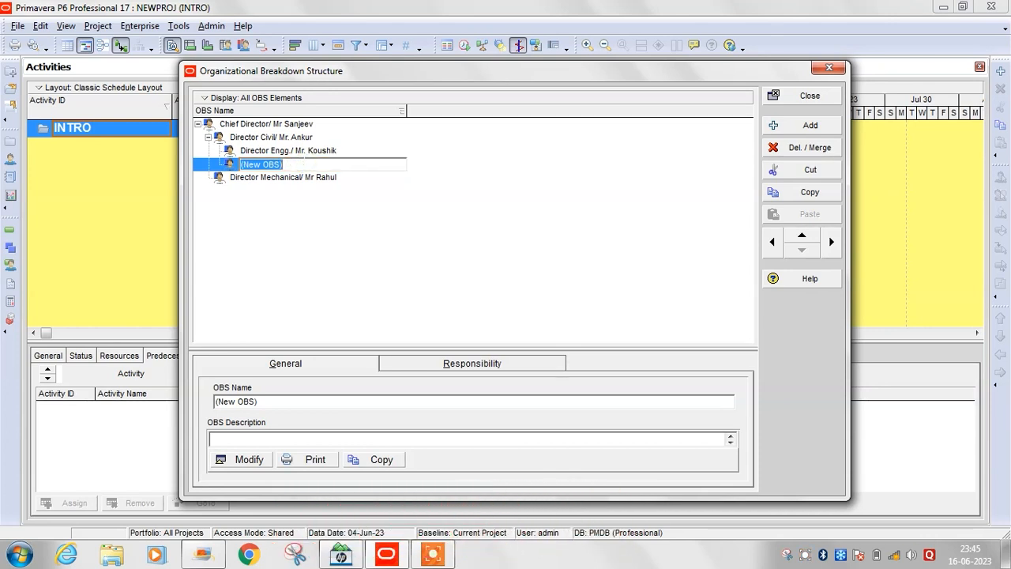
left_click(293, 163)
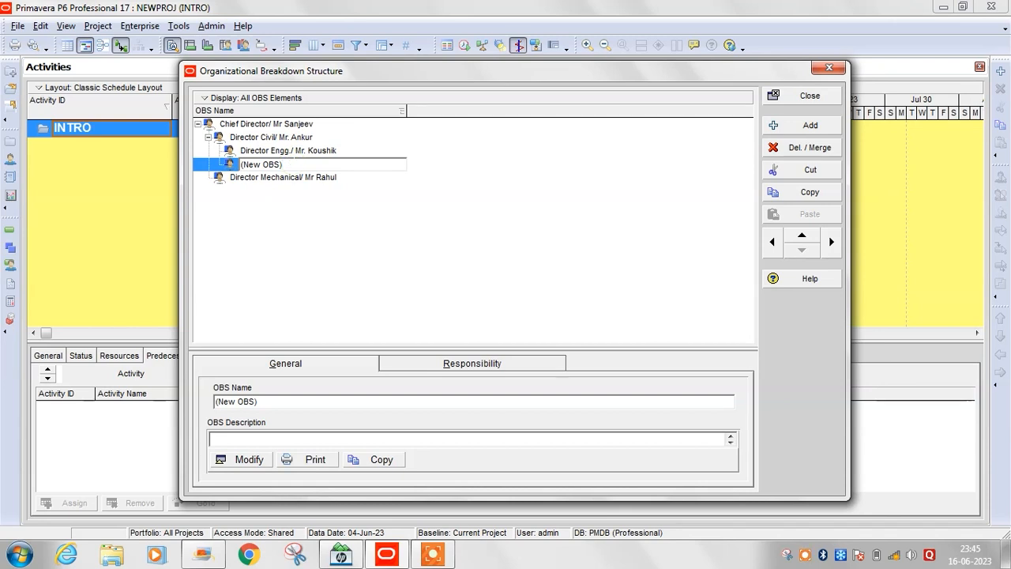
key("BackSpace")
key("BackSpace")
key("BackSpace")
key("BackSpace")
key("BackSpace")
key("BackSpace")
type("Director Const./ Mr.")
type("Sommu")
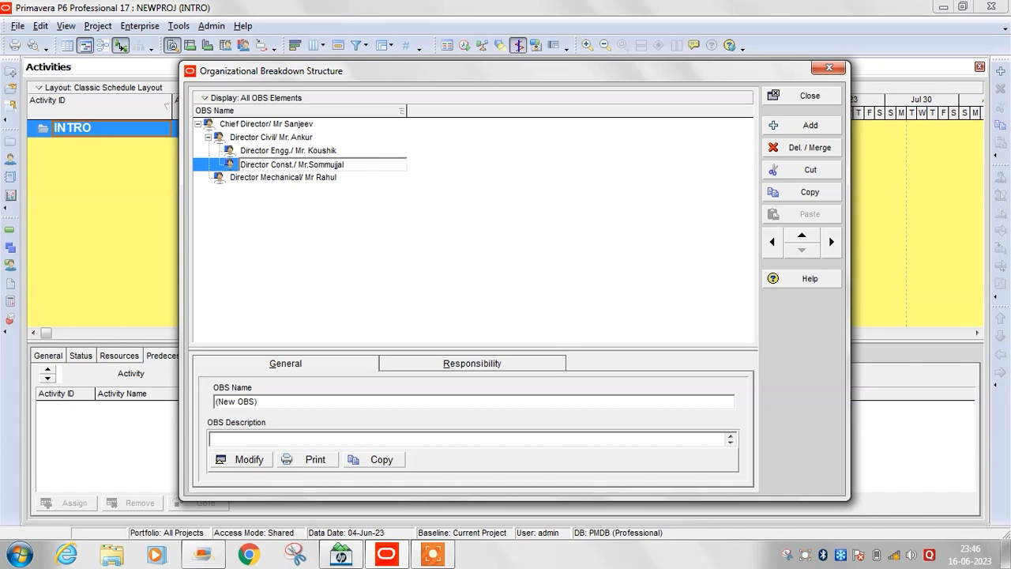
type("jjal")
Step: Add two new OBS elements after Director Mechanical and indent both so they become its children
left_click(305, 179)
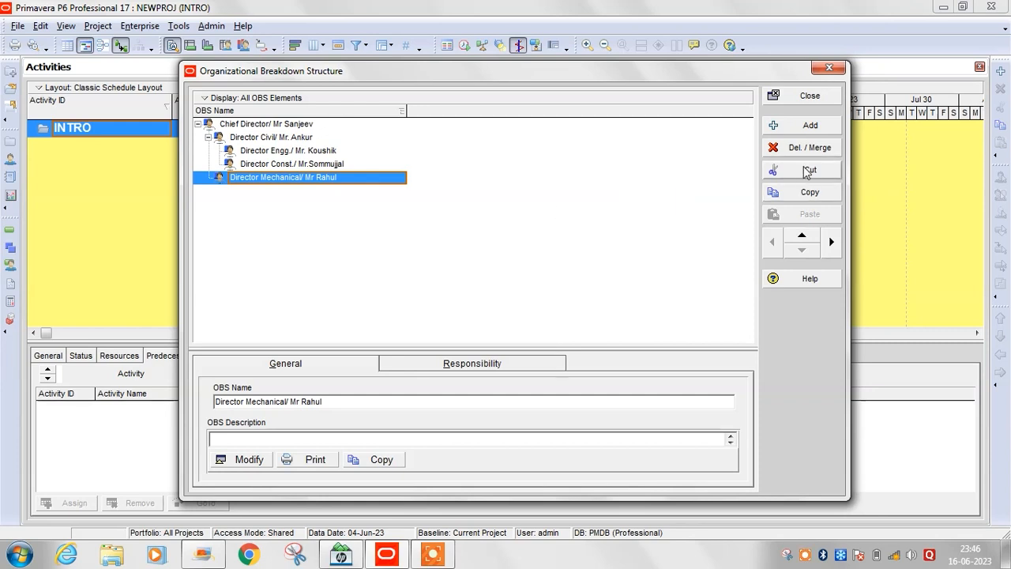
left_click(811, 127)
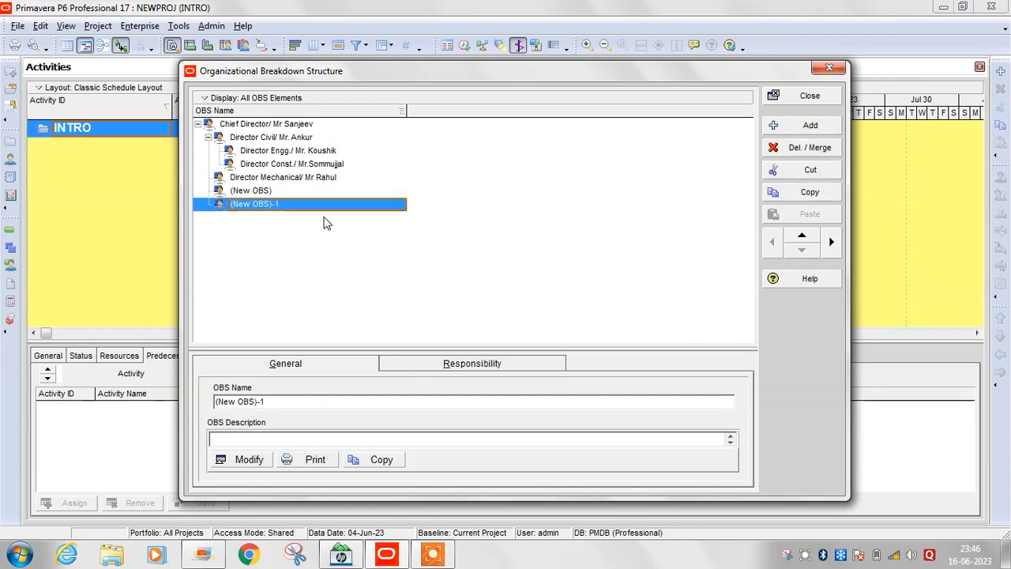
left_click(288, 191)
left_click(833, 243)
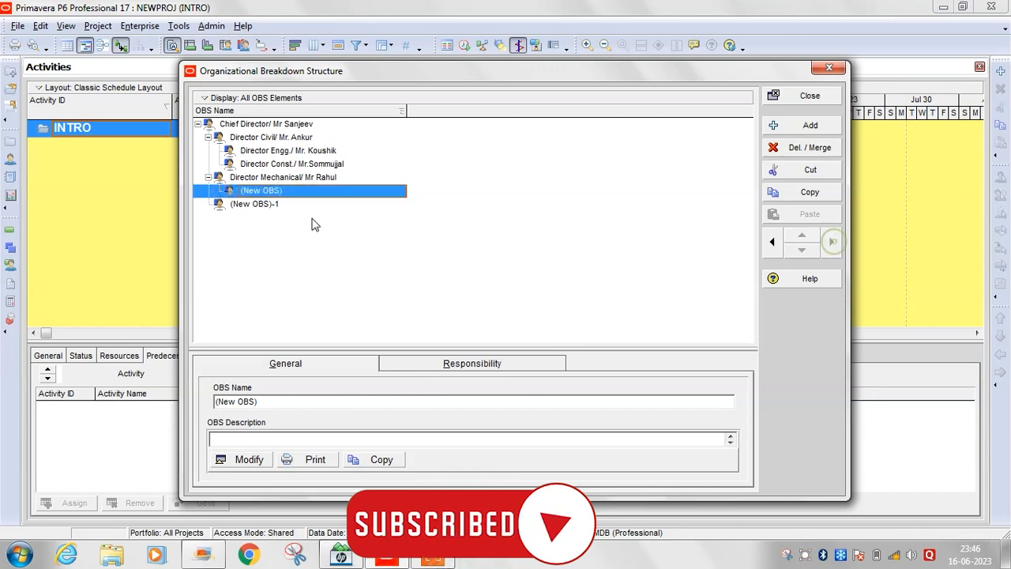
left_click(254, 204)
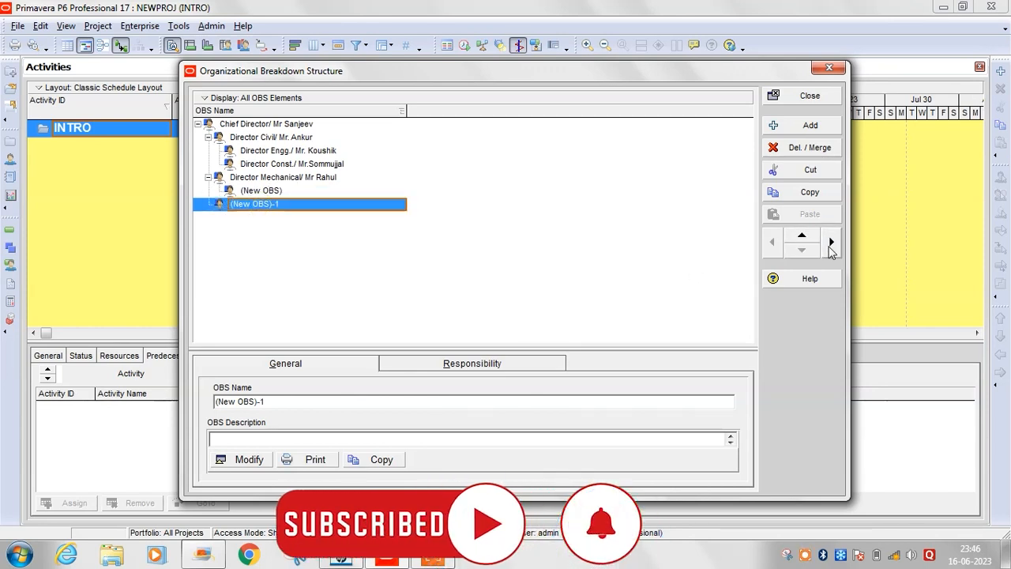
left_click(831, 242)
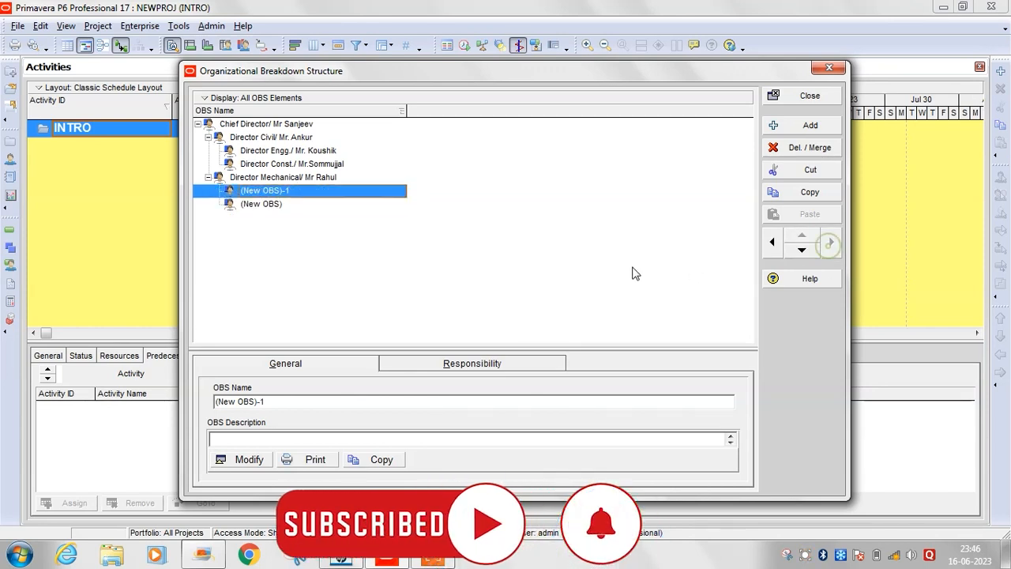
Step: Rename the first child of Director Mechanical to "Director Consl./ Mr." followed by the director's name
left_click(304, 191)
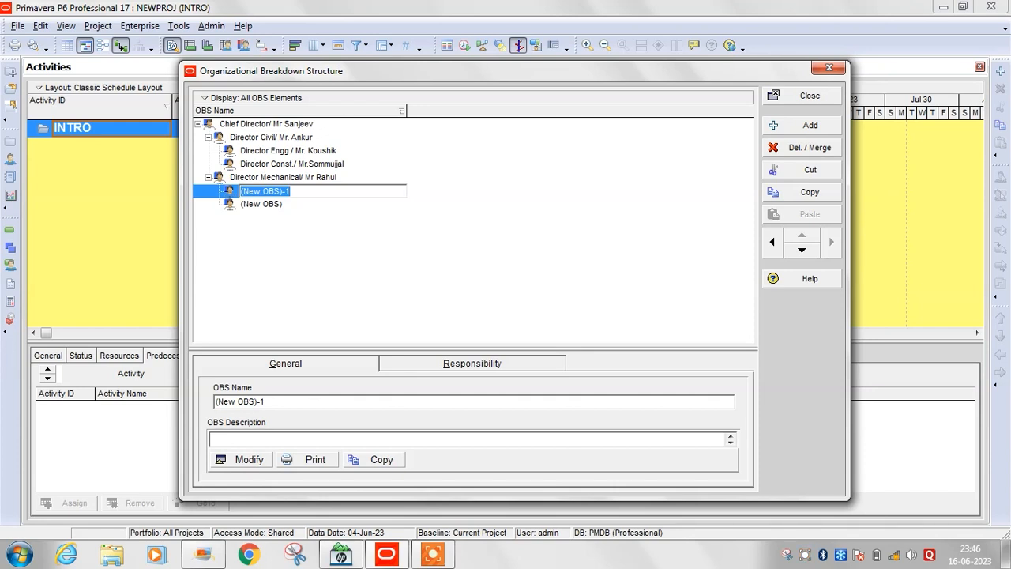
left_click(301, 190)
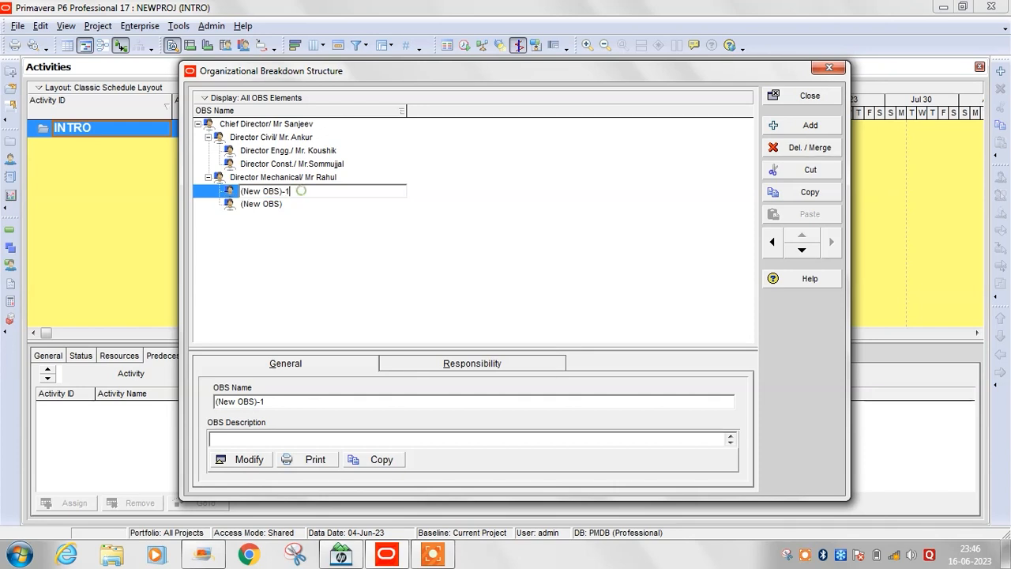
key("BackSpace")
key("BackSpace")
key("BackSpace")
key("BackSpace")
key("BackSpace")
key("BackSpace")
key("BackSpace")
key("BackSpace")
key("BackSpace")
key("BackSpace")
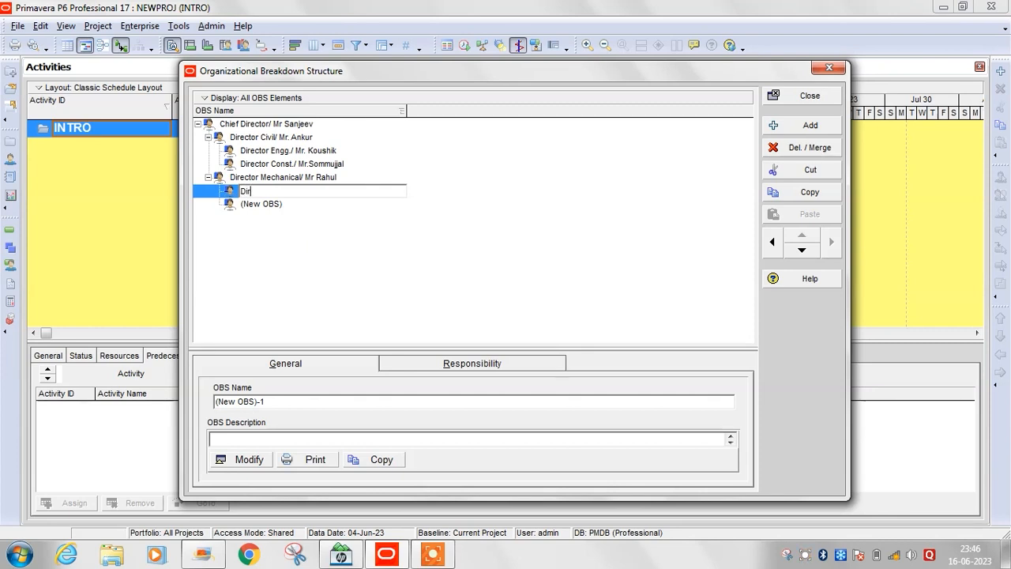
type("Director Consl./ Mr. ")
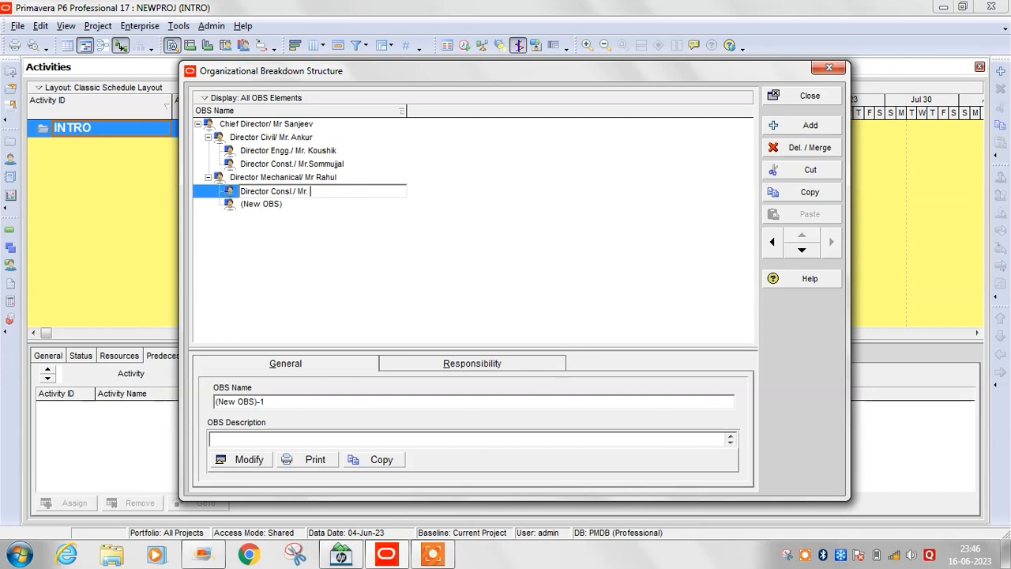
type("Prabir")
Step: Rename the second child of Director Mechanical to "Director Maint./ Mr." followed by the director's name
left_click(291, 206)
left_click(291, 205)
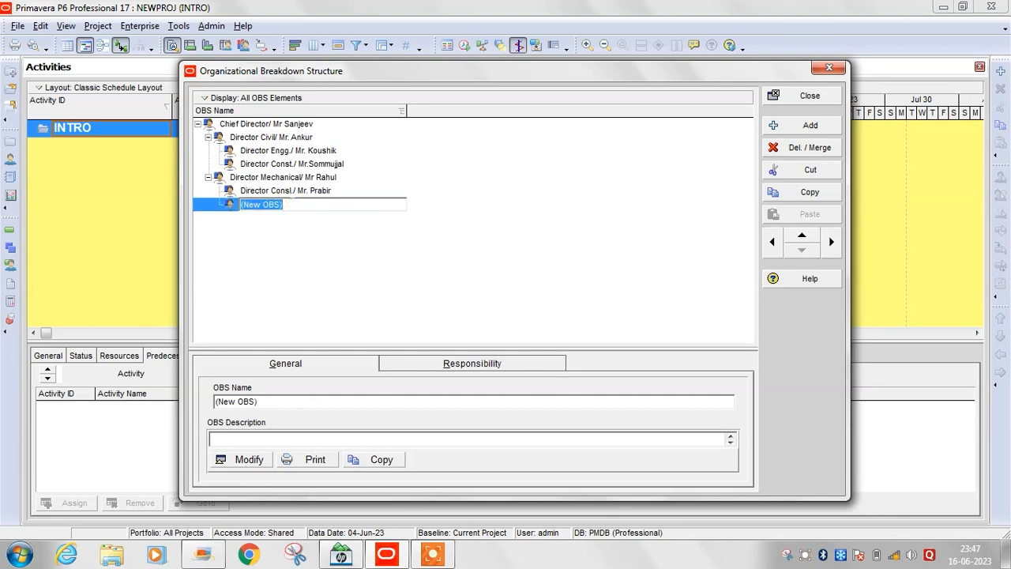
key("End")
key("BackSpace")
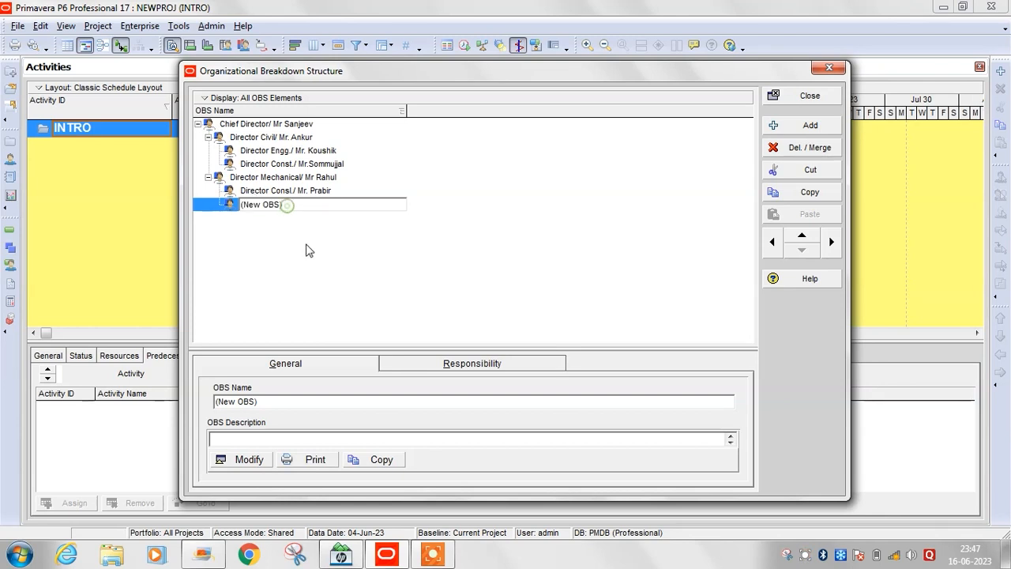
key("BackSpace")
key("BackSpace")
key("BackSpace")
key("BackSpace")
key("BackSpace")
key("BackSpace")
key("BackSpace")
key("BackSpace")
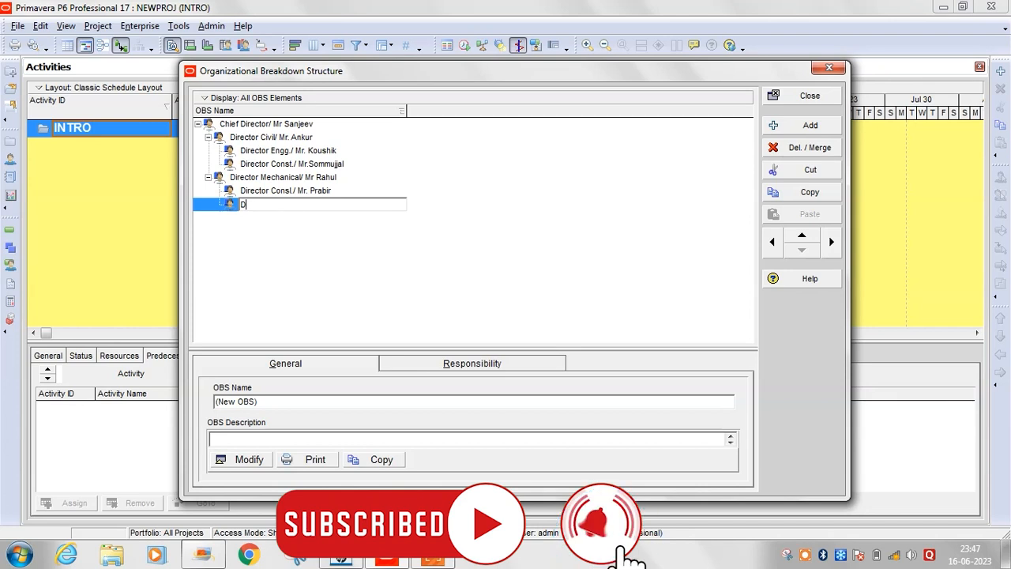
type("Direc")
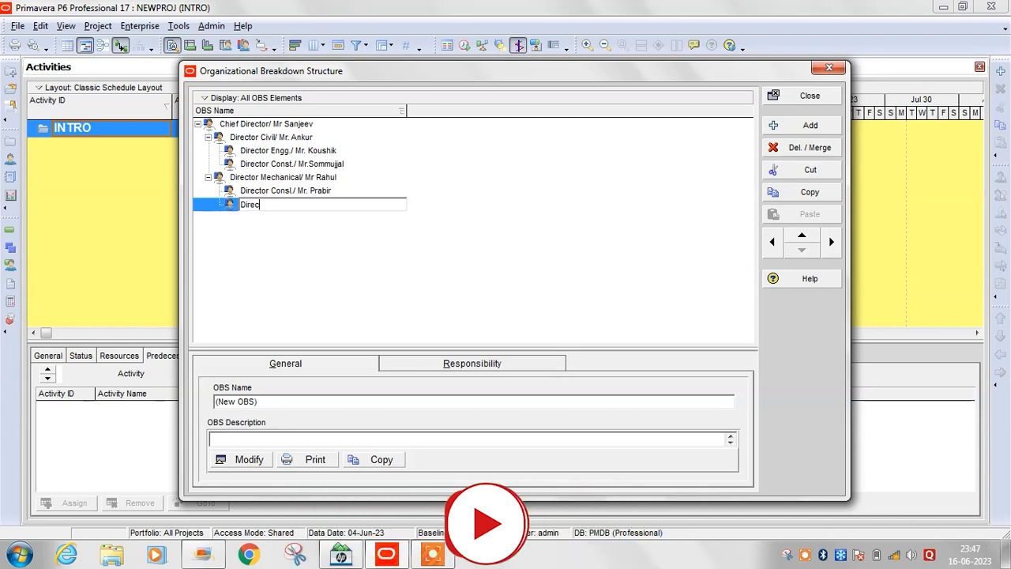
type("tor")
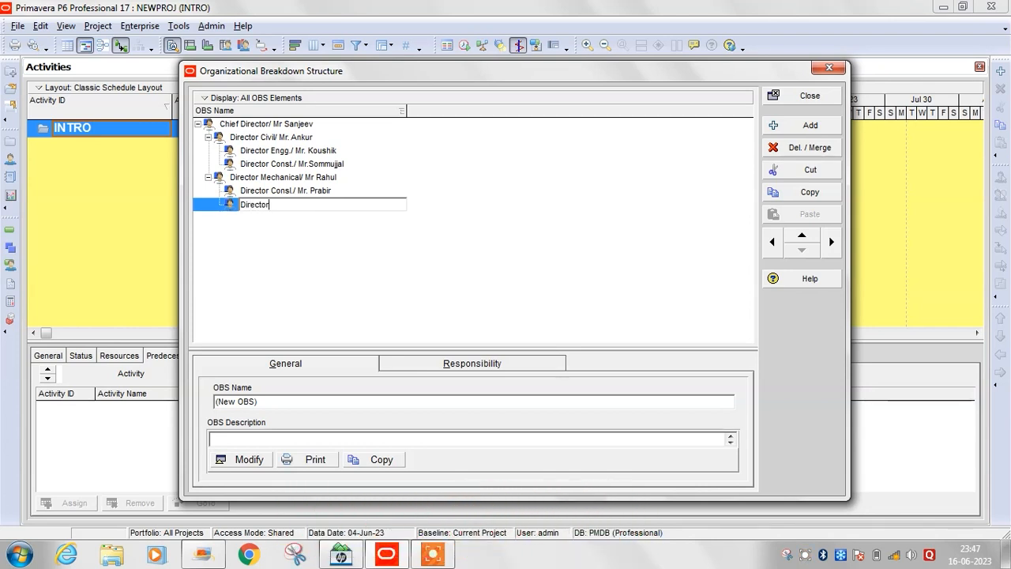
type(" Ma")
type("int./ Mr. Hota")
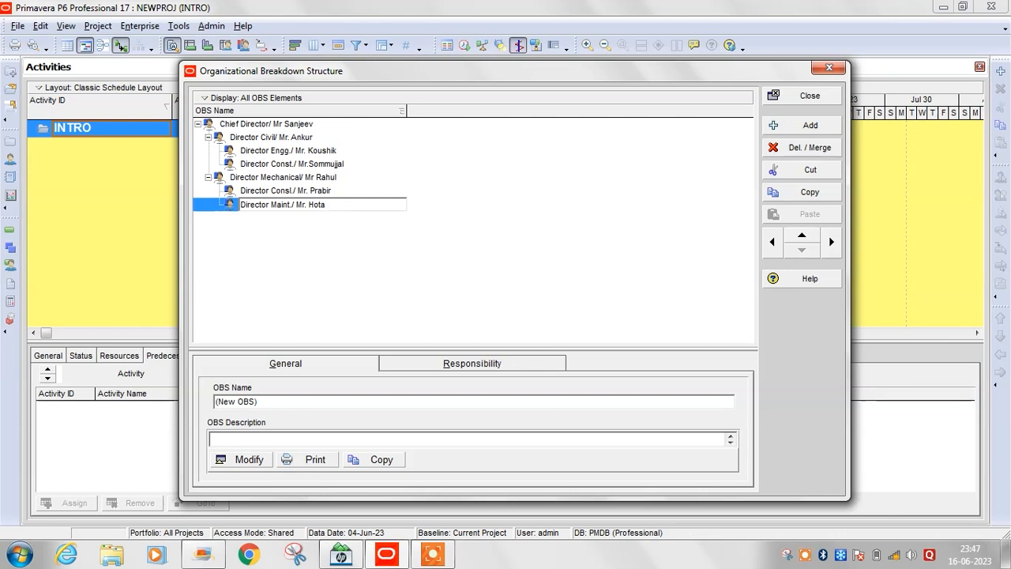
left_click(376, 258)
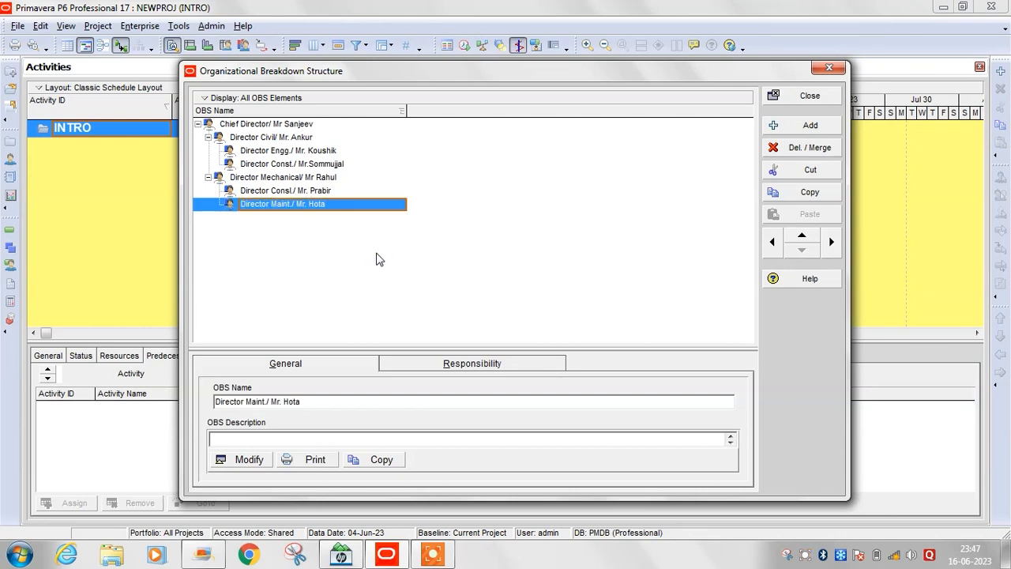
Step: Switch the OBS display to Chart View and zoom the chart to best fit
left_click(207, 99)
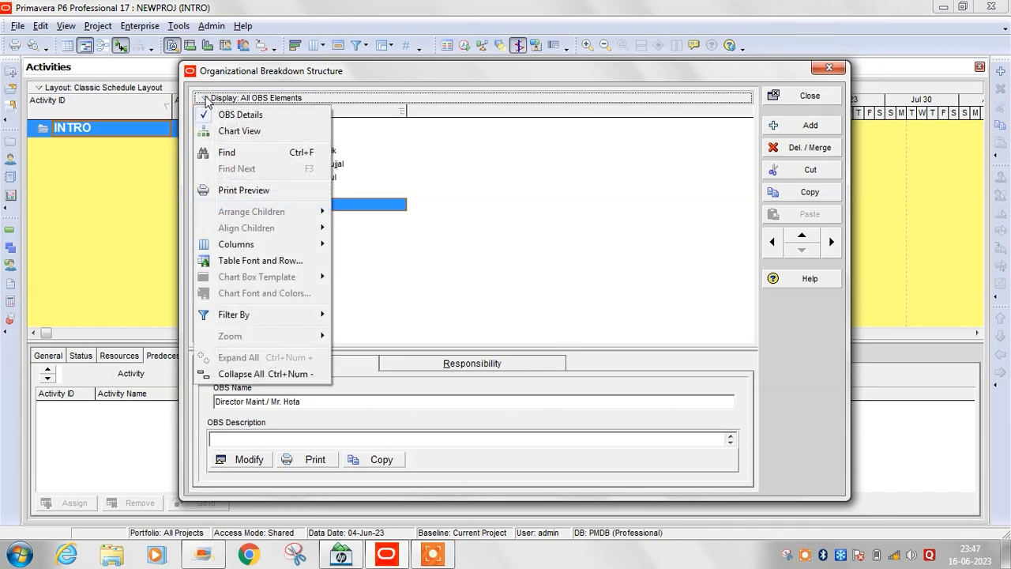
left_click(230, 132)
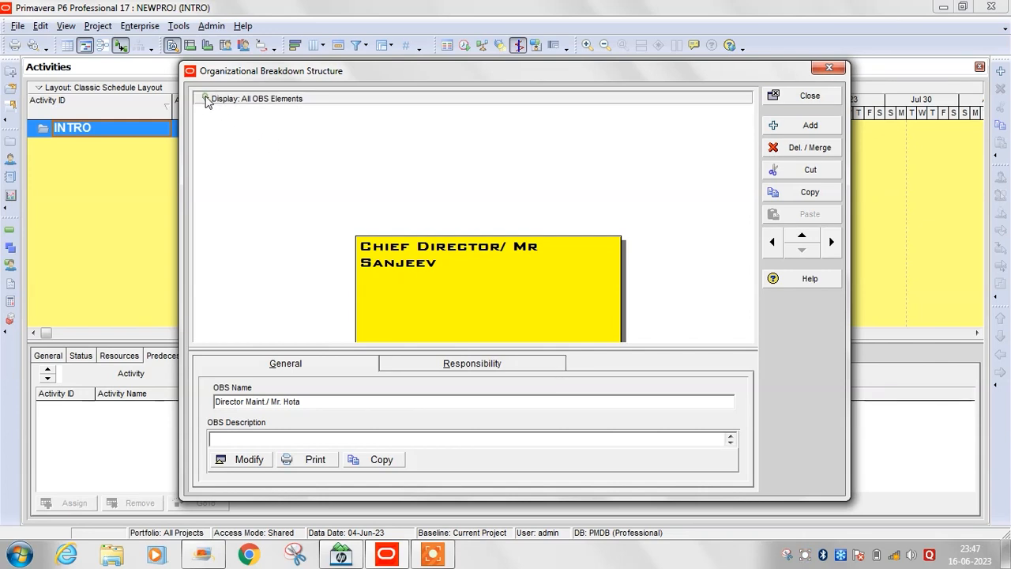
left_click(204, 98)
mouse_move(244, 305)
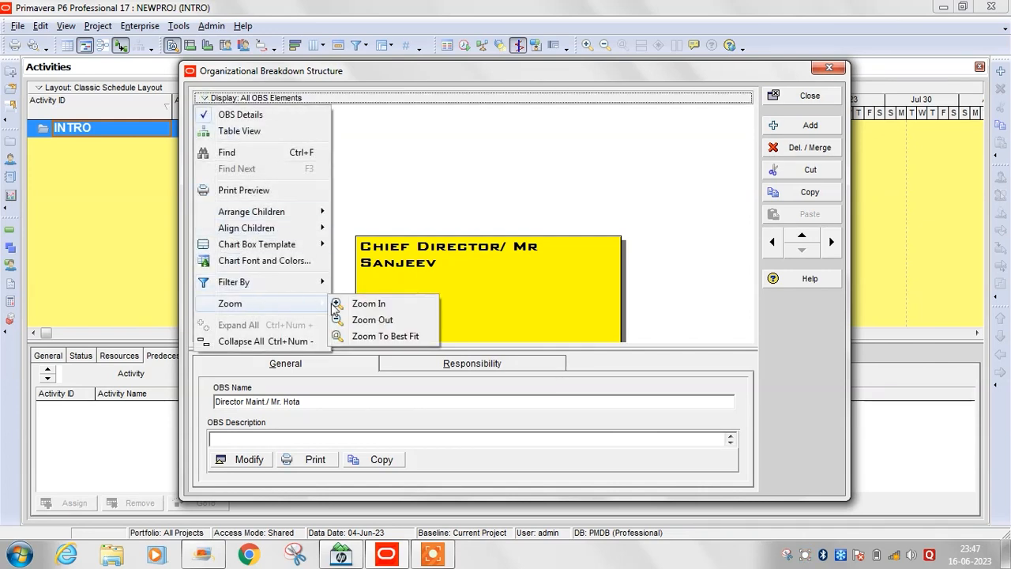
left_click(384, 337)
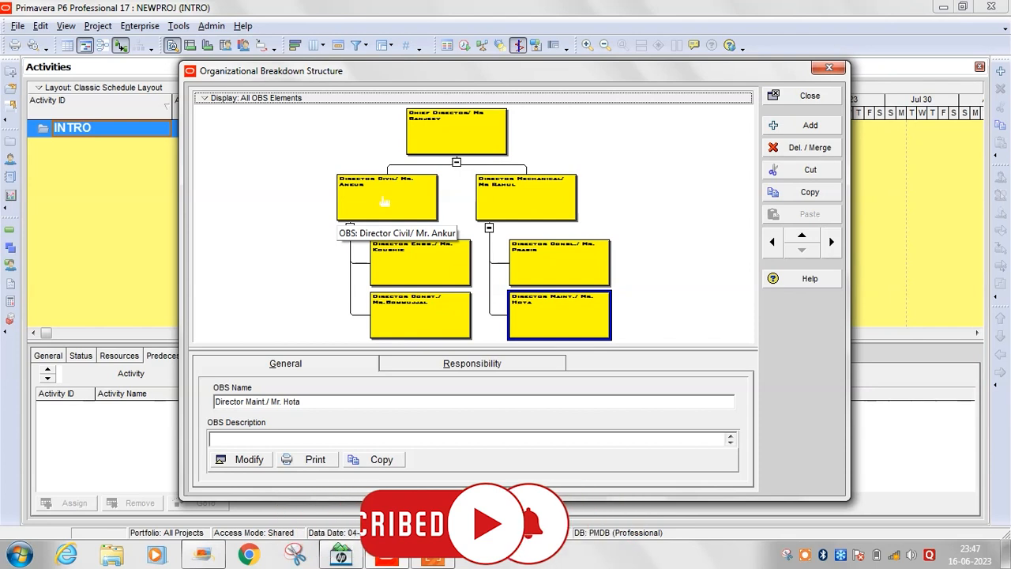
Step: Arrange the children of the Director Civil box horizontally in the chart
left_click(384, 202)
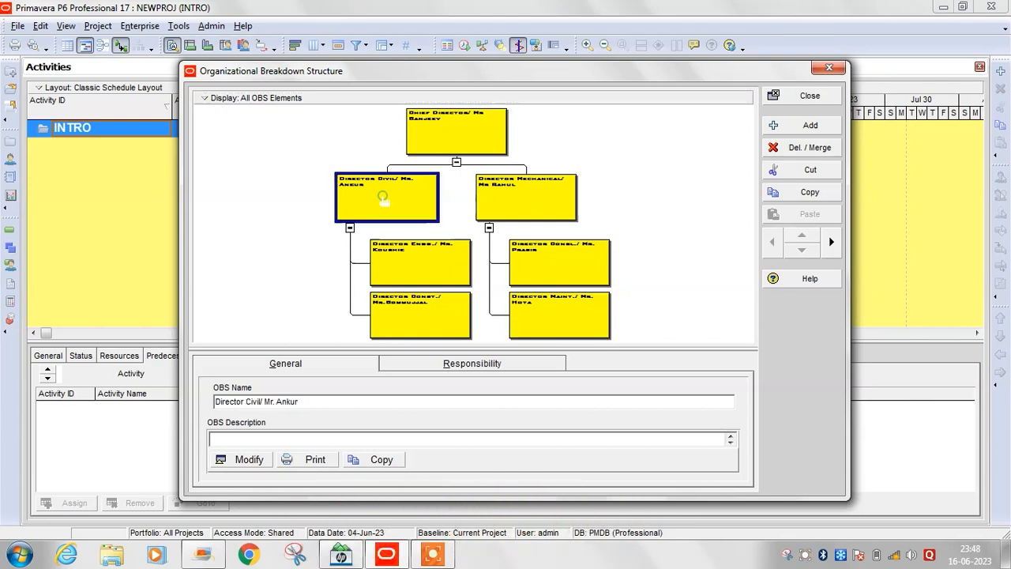
left_click(205, 99)
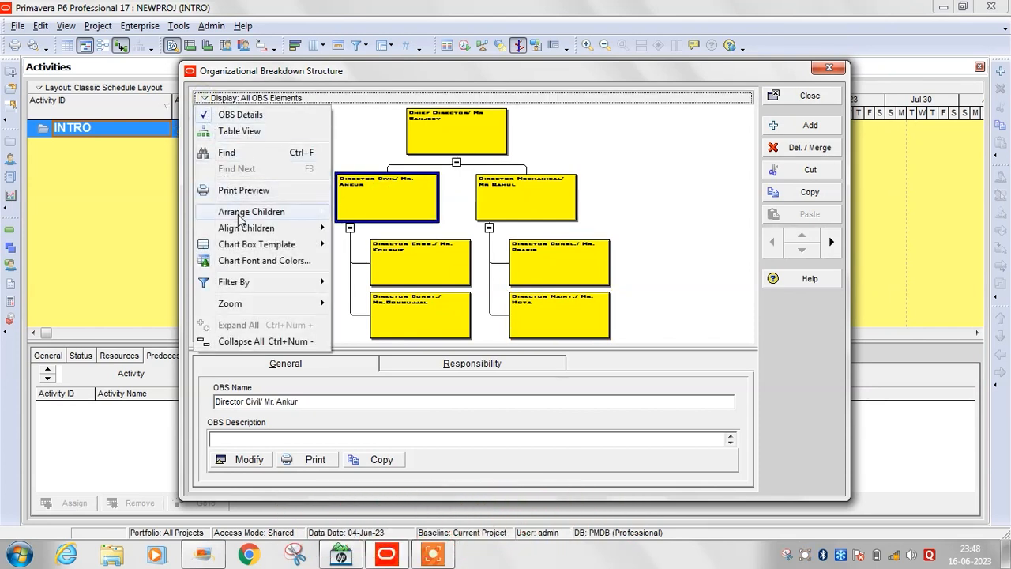
mouse_move(244, 214)
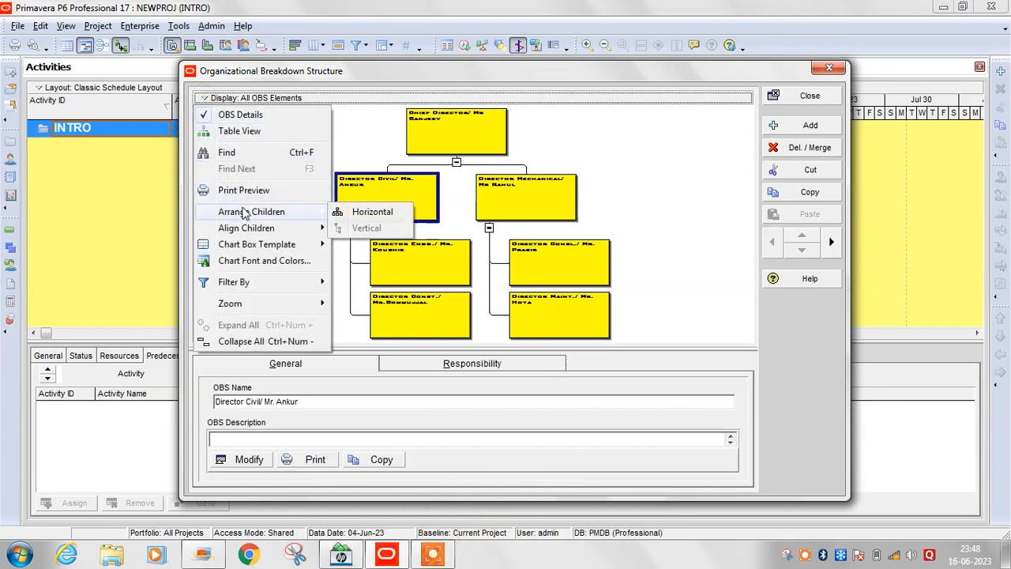
left_click(356, 213)
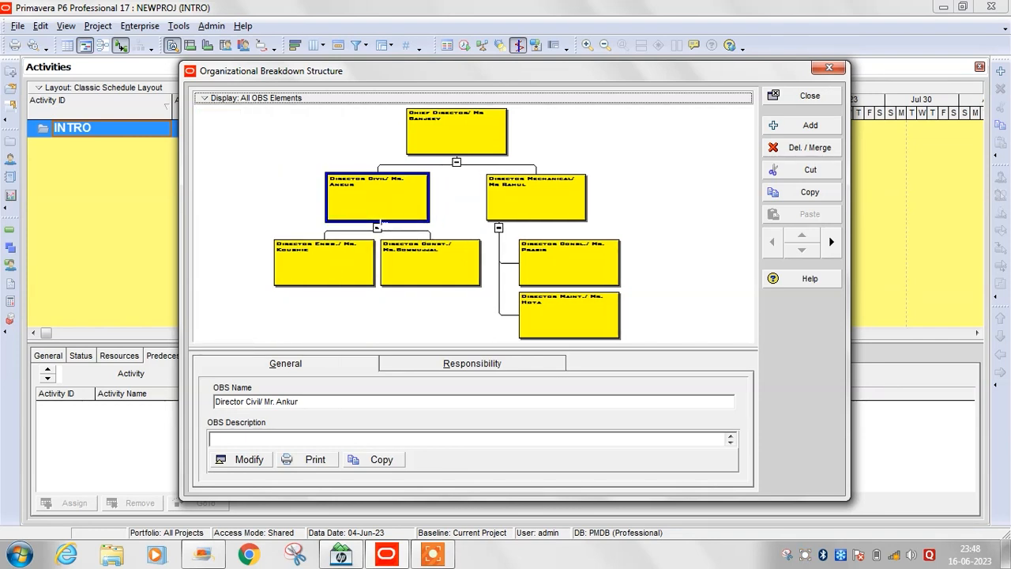
Step: Arrange the children of the Director Mechanical box horizontally and zoom the chart to best fit
left_click(530, 204)
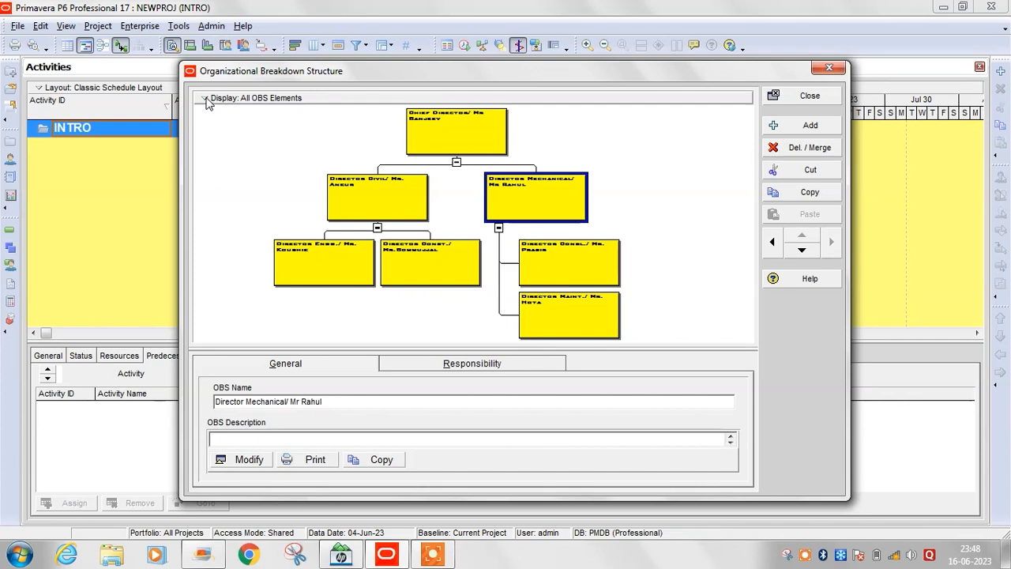
left_click(207, 100)
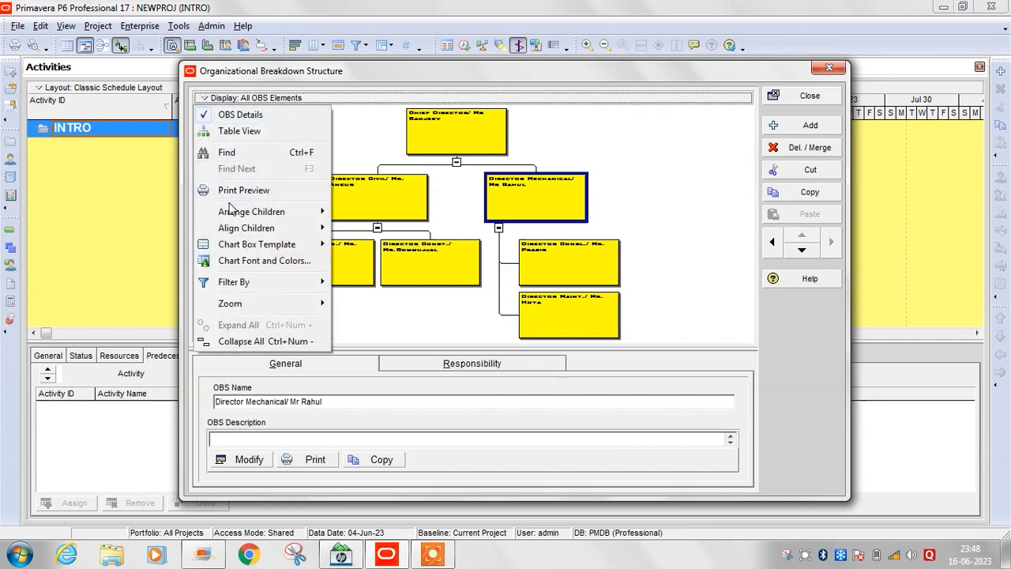
mouse_move(229, 211)
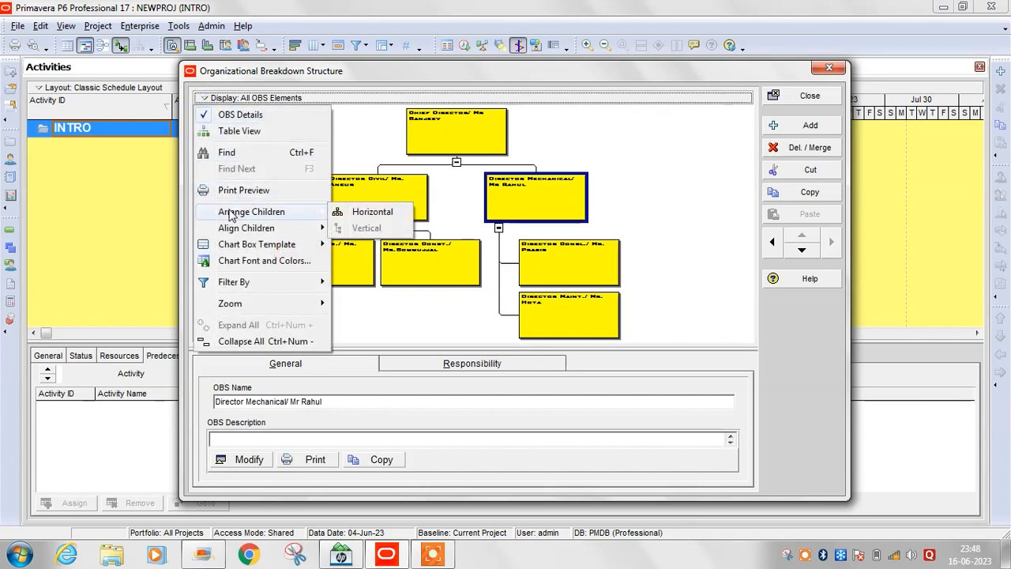
left_click(371, 213)
left_click(206, 100)
mouse_move(241, 306)
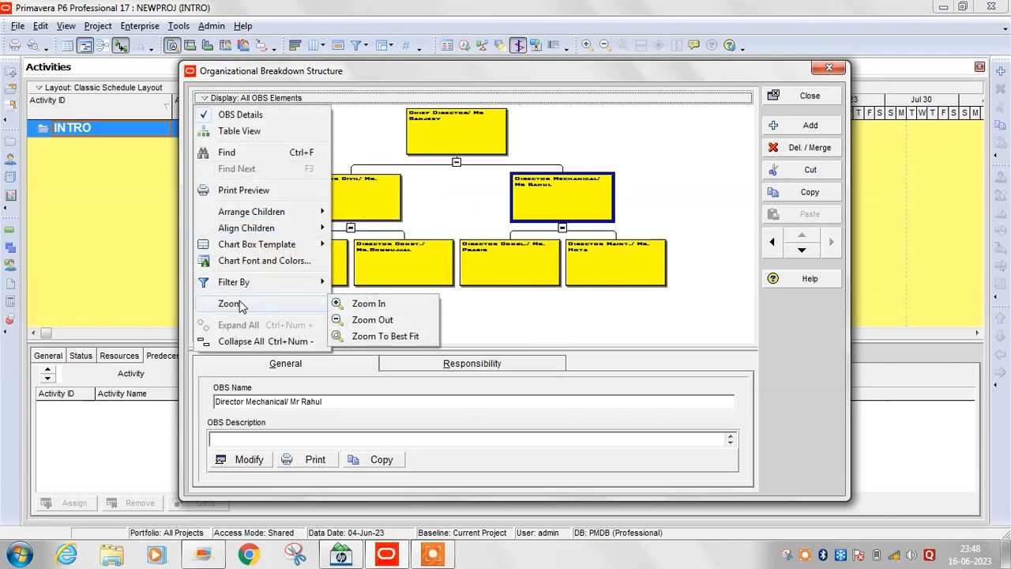
left_click(384, 336)
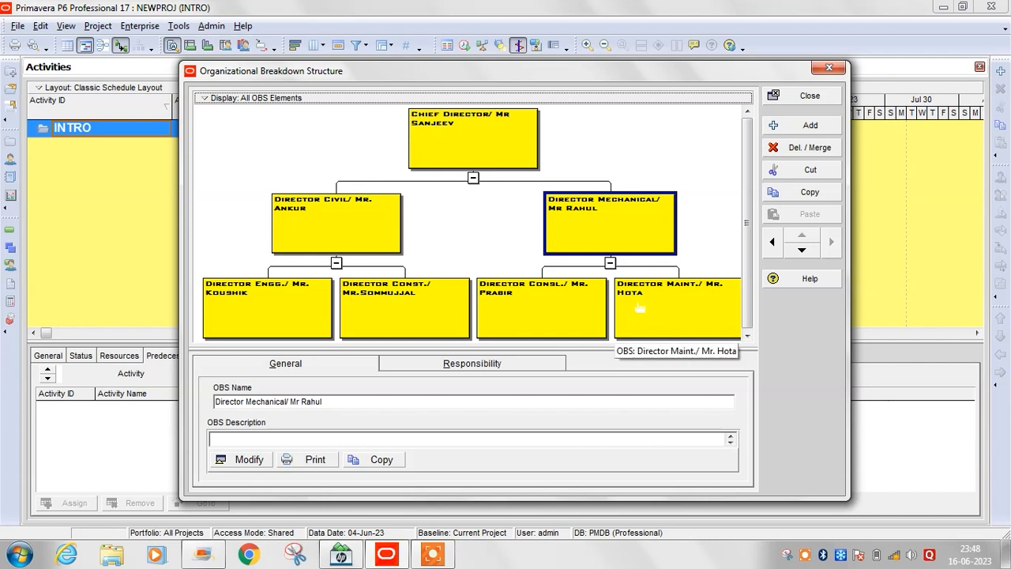
Step: Open the print preview of the OBS chart and check the paper size options in its page setup
left_click(207, 98)
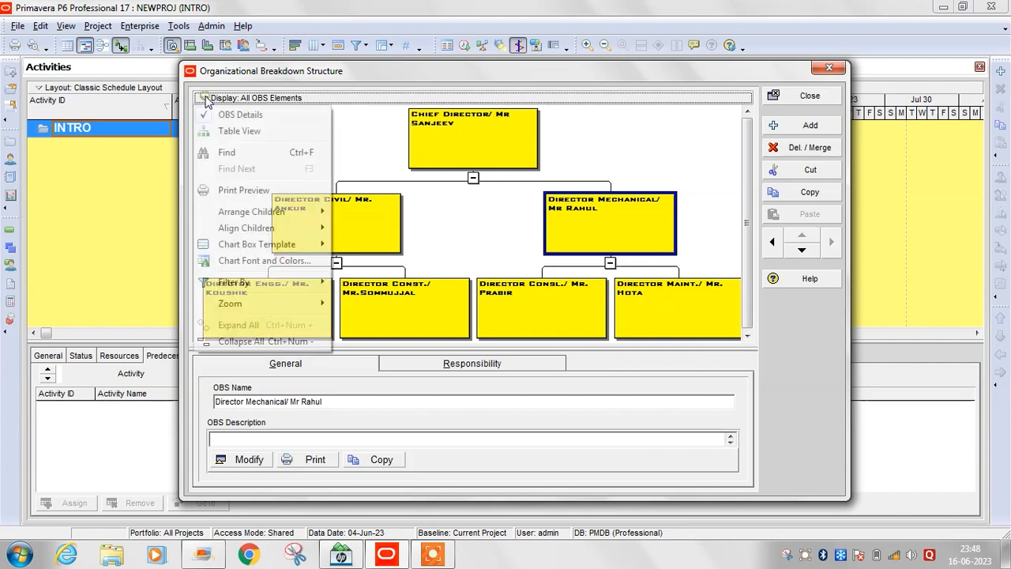
left_click(245, 189)
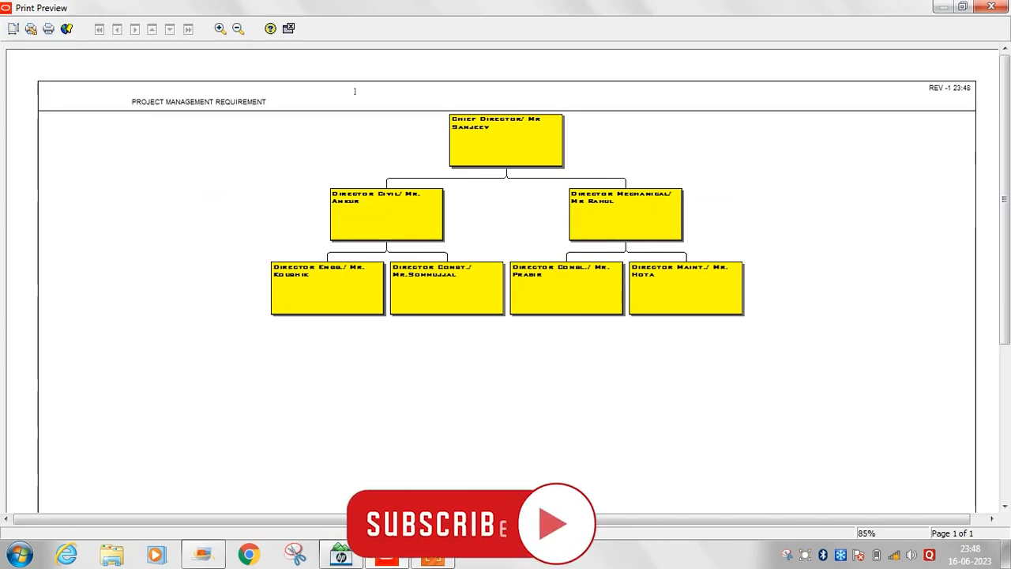
left_click(12, 30)
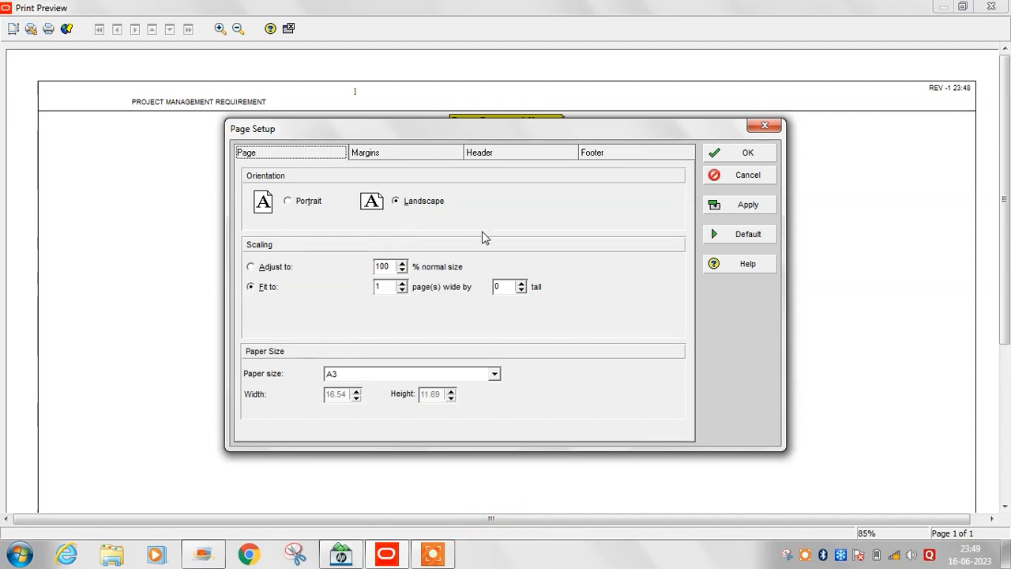
left_click(494, 376)
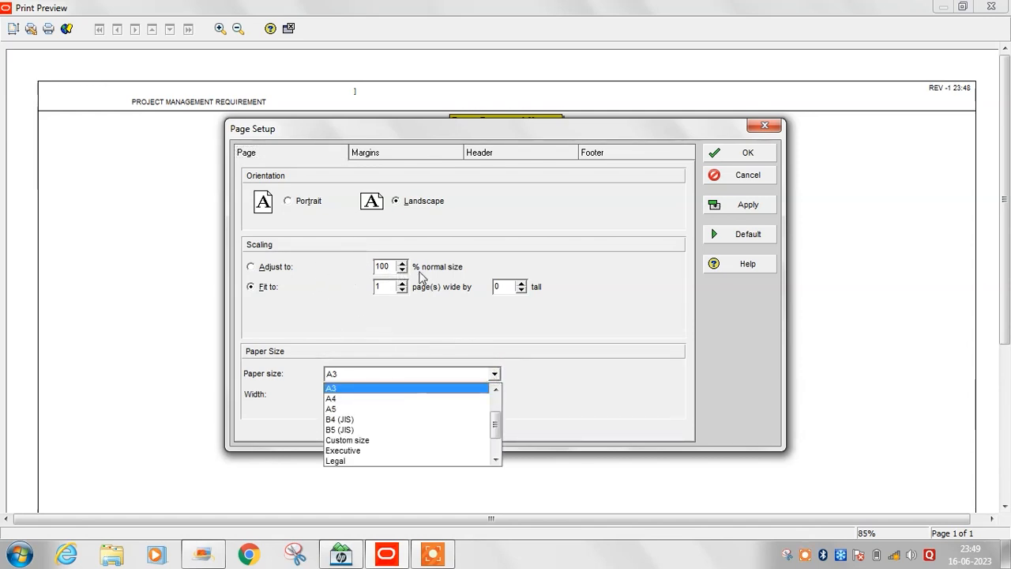
left_click(484, 316)
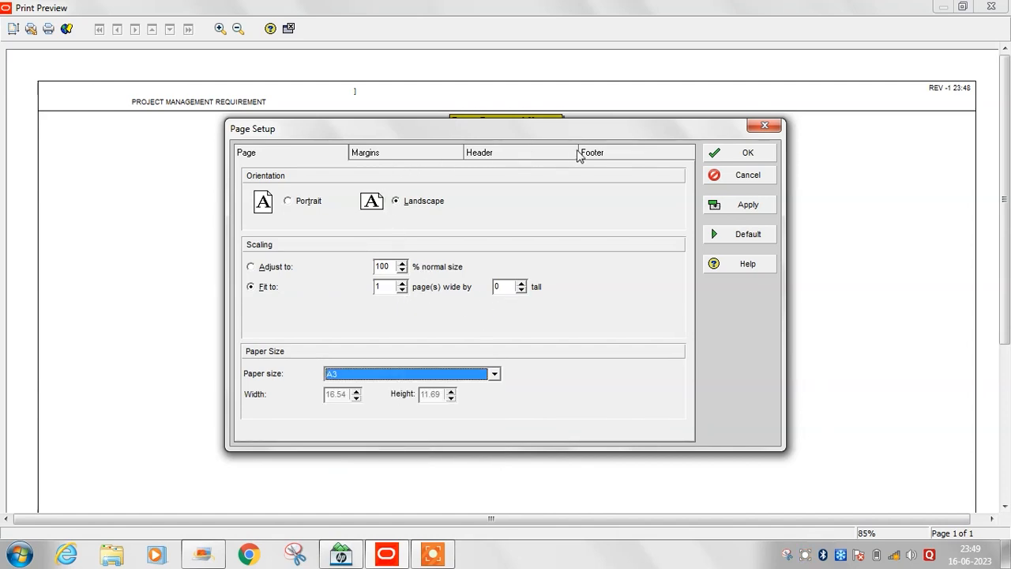
Step: Open the text of header Section 1 for editing and try to set its font to Arial Black
left_click(505, 154)
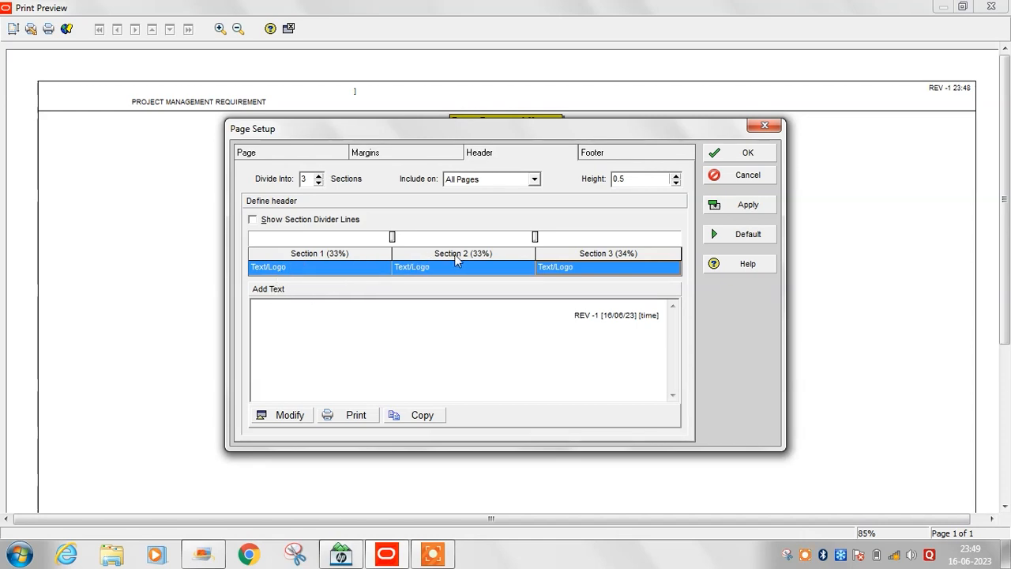
left_click(295, 273)
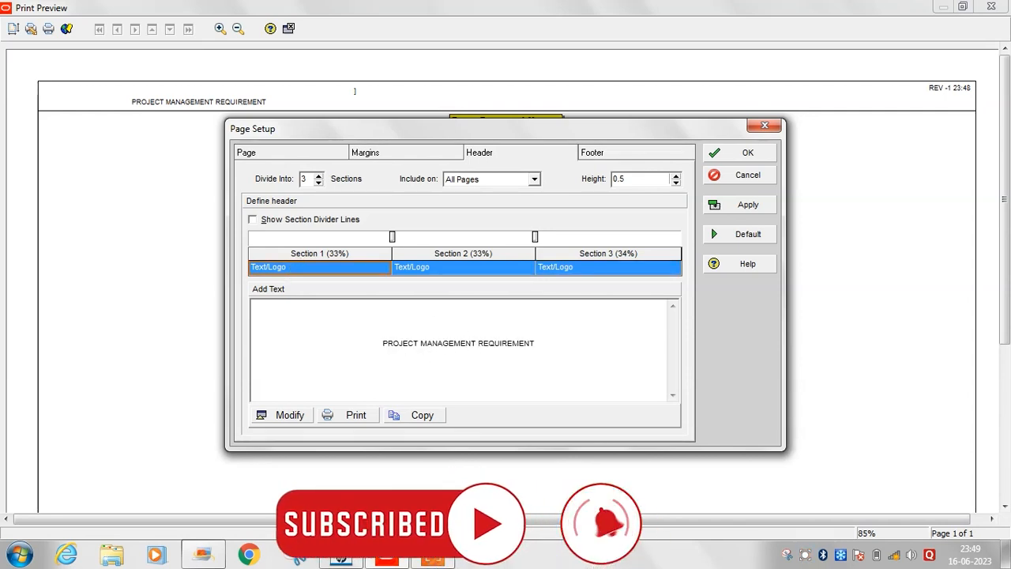
left_click(289, 416)
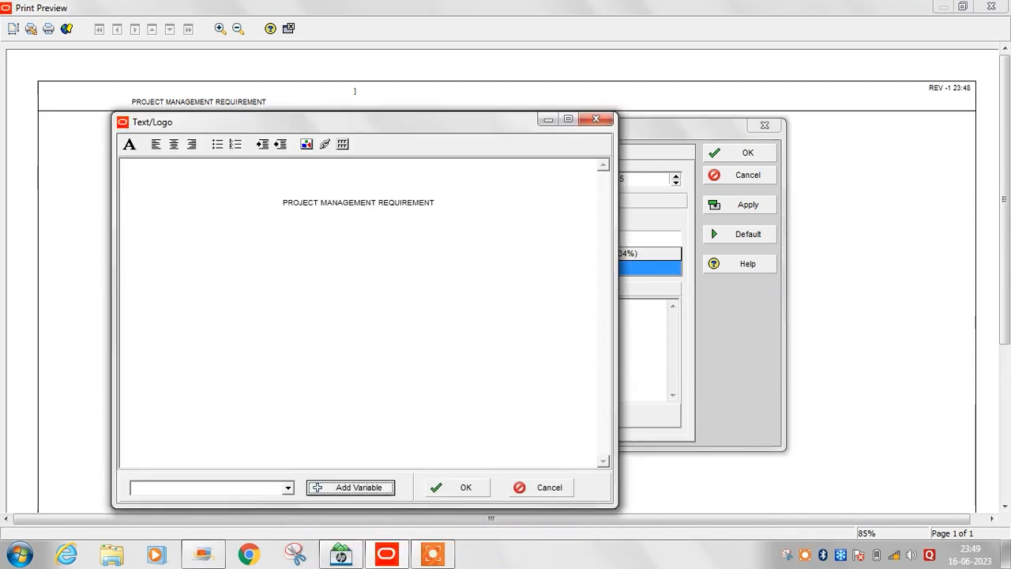
left_click(128, 144)
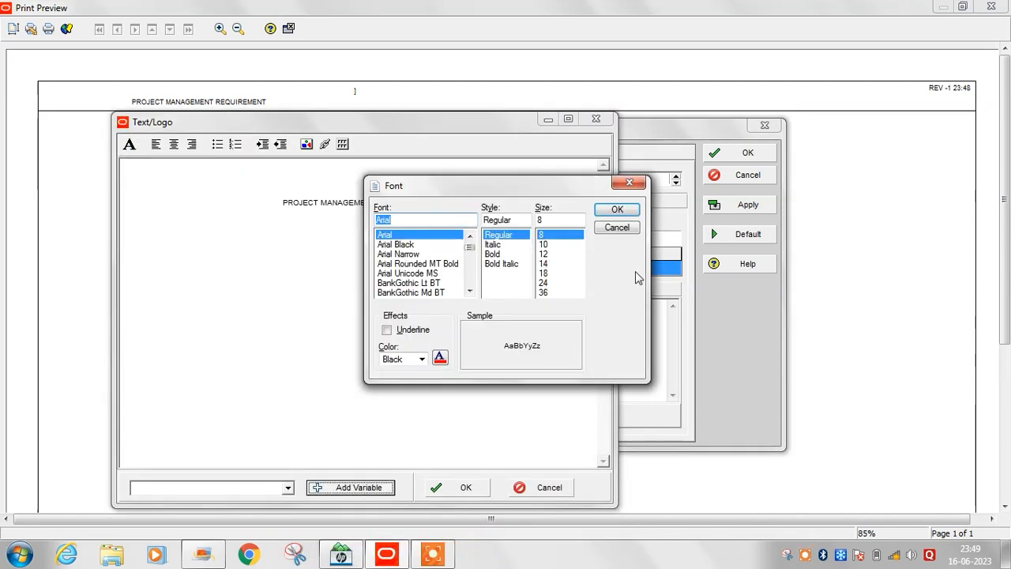
left_click(405, 245)
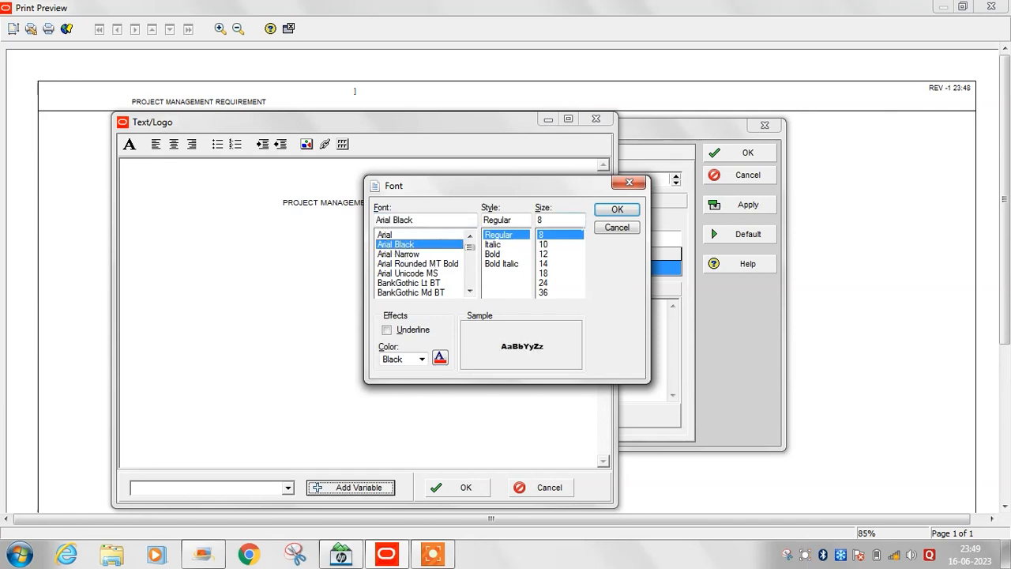
left_click(617, 211)
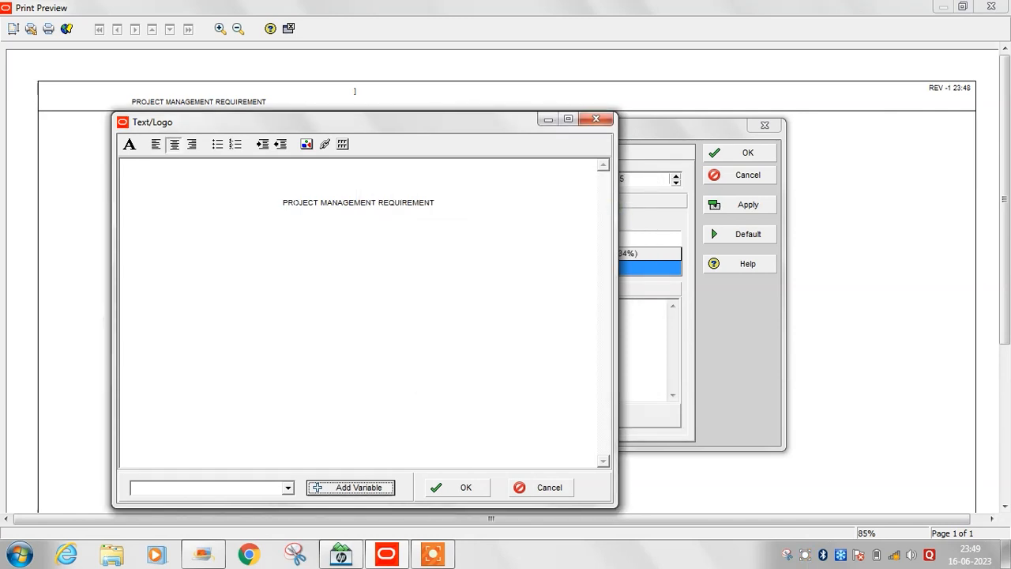
Step: Replace the header Section 1 text with "PROJECT REVIEW CHART"
left_click_drag(280, 199, 434, 199)
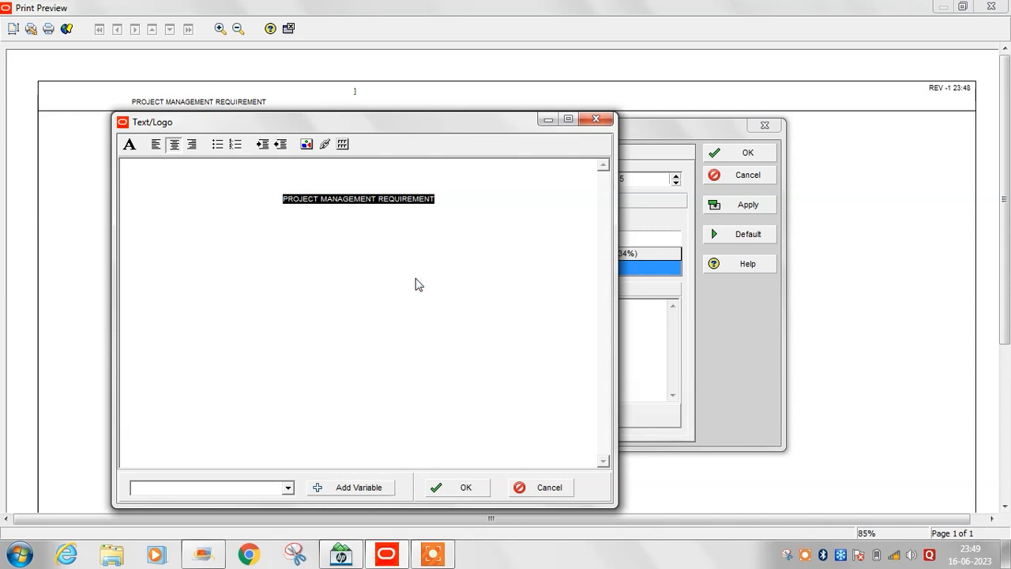
type("P")
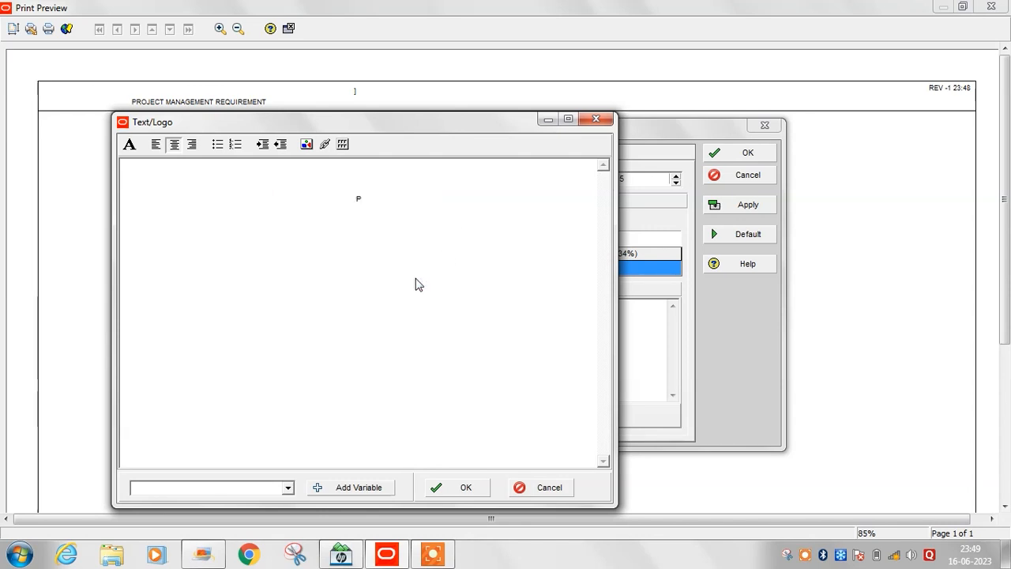
type("ROJECT REVIEW")
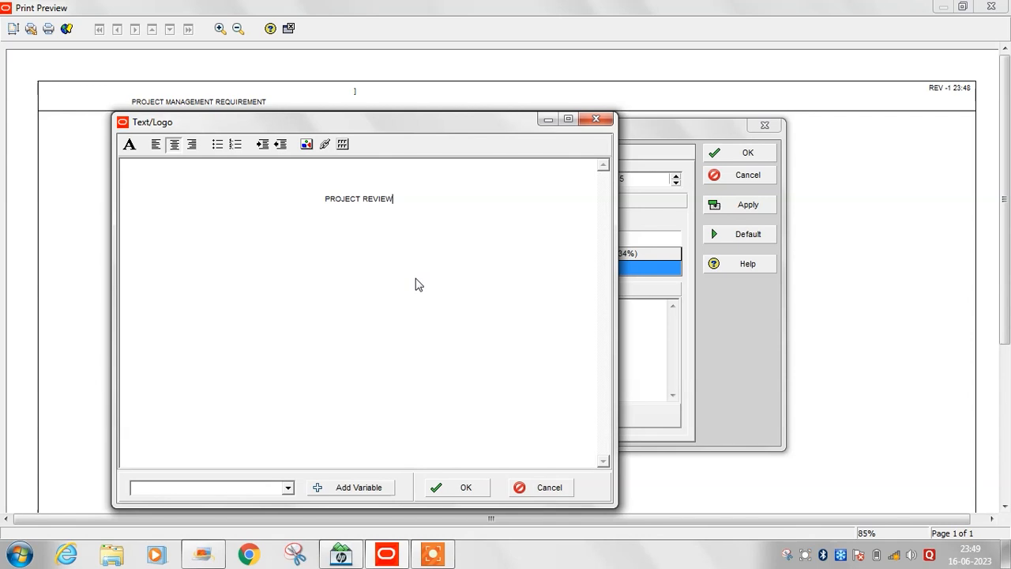
type(" CHART")
left_click(470, 488)
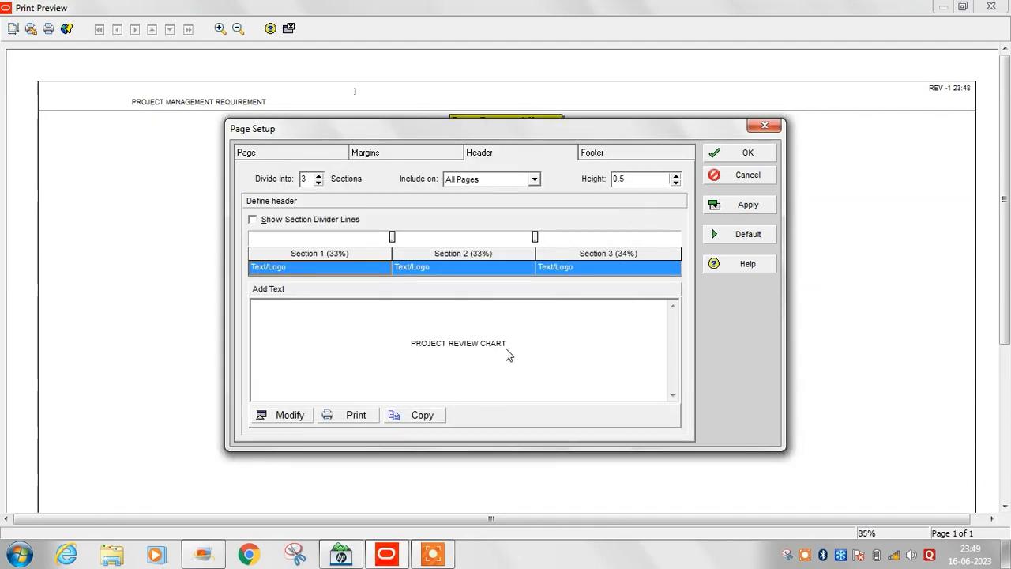
Step: Check the text of header Section 2 in its editor, then apply and accept the page setup
left_click(440, 267)
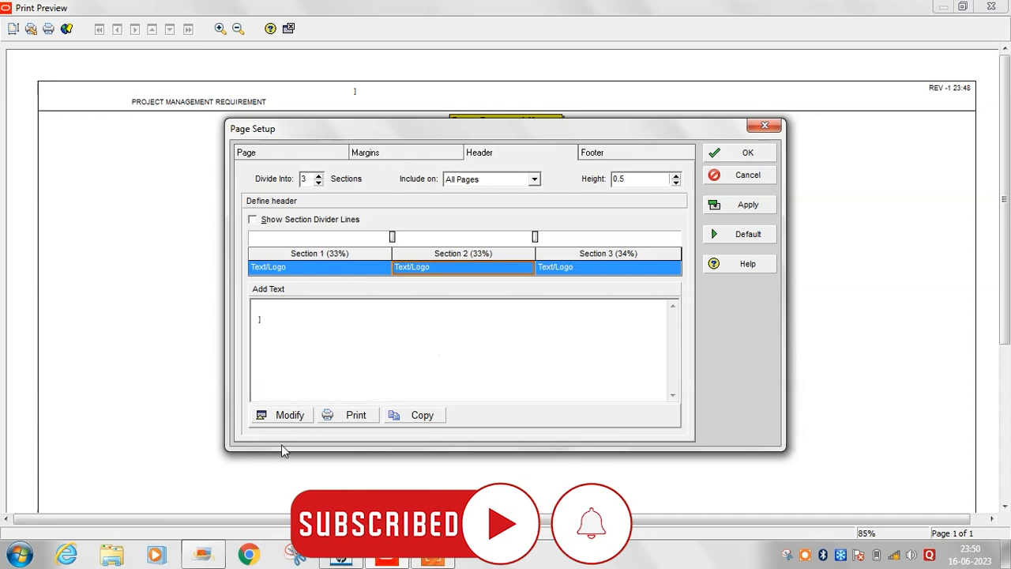
left_click(290, 416)
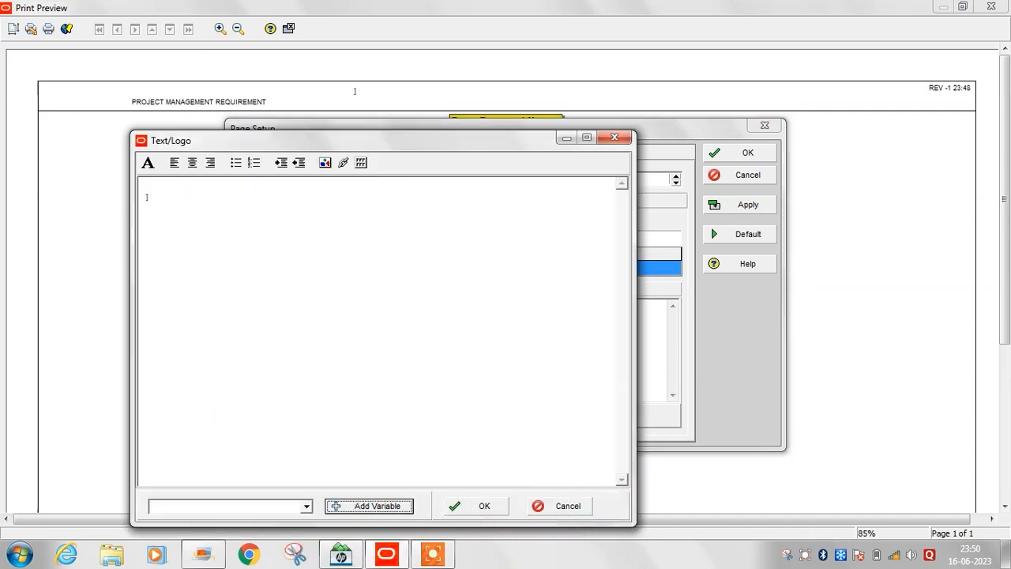
left_click(471, 506)
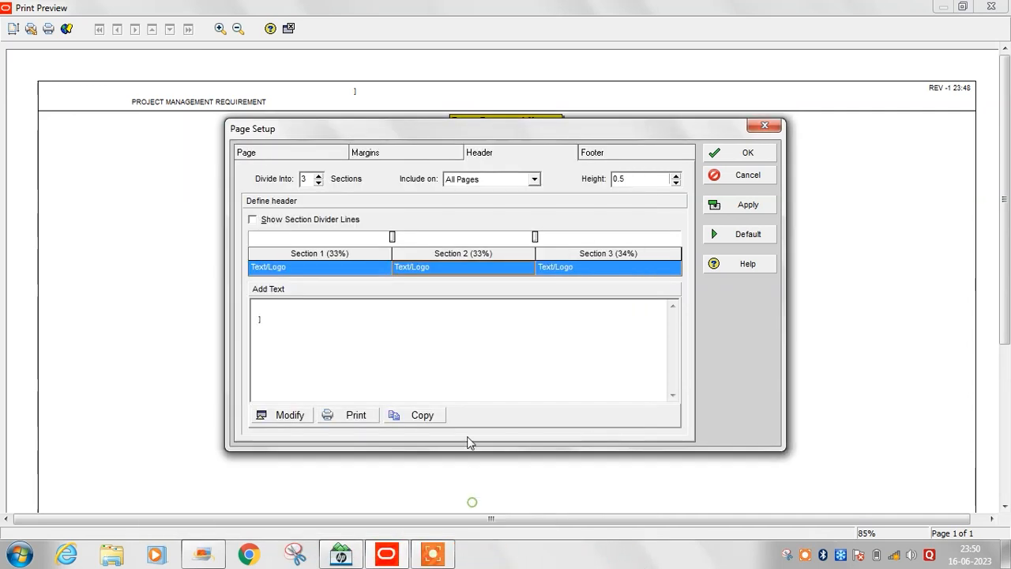
left_click(744, 207)
left_click(749, 158)
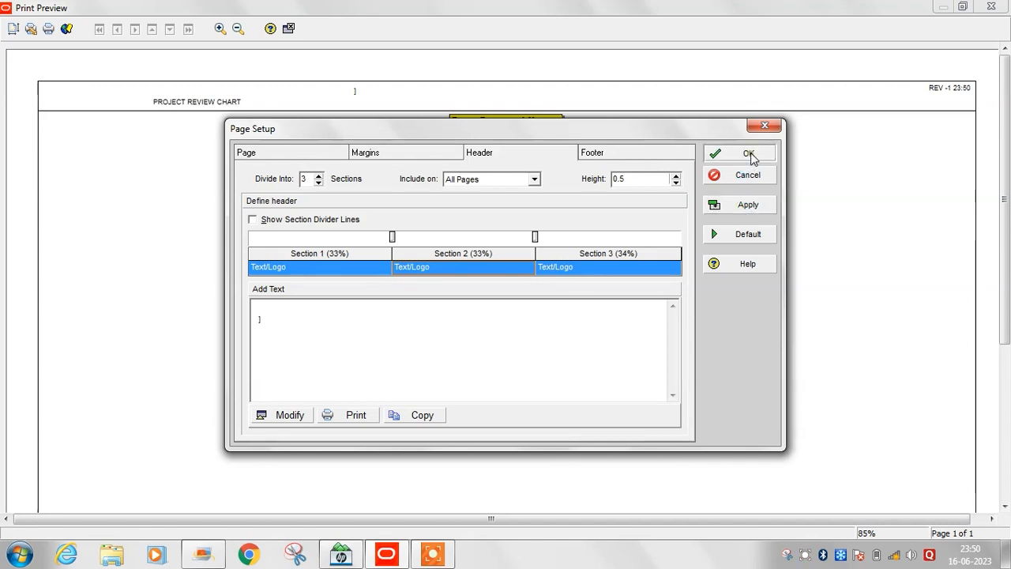